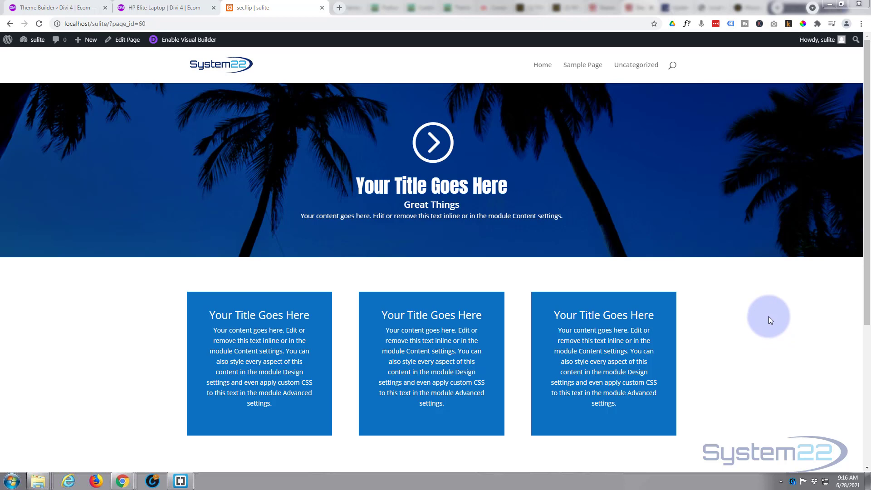
# Open the page in the Visual Builder and delete the palm-tree header row along with its emptied section.
pyautogui.moveTo(663, 213)
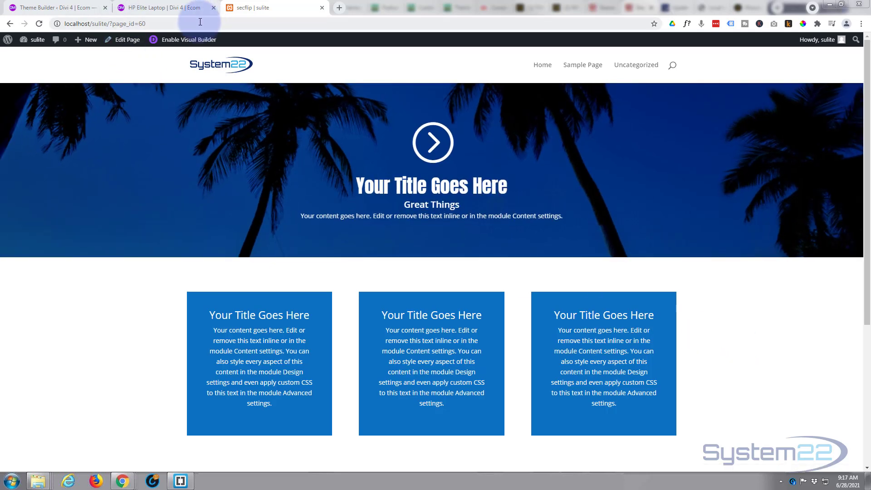
pyautogui.click(179, 41)
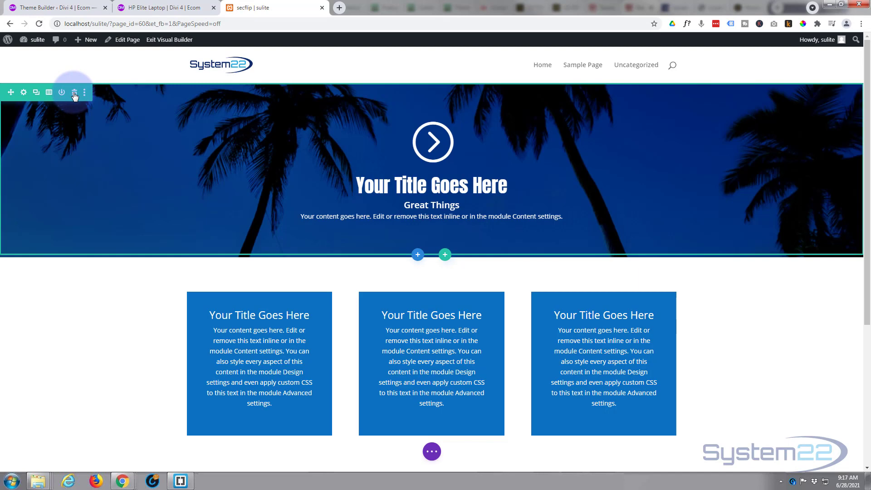
pyautogui.click(74, 92)
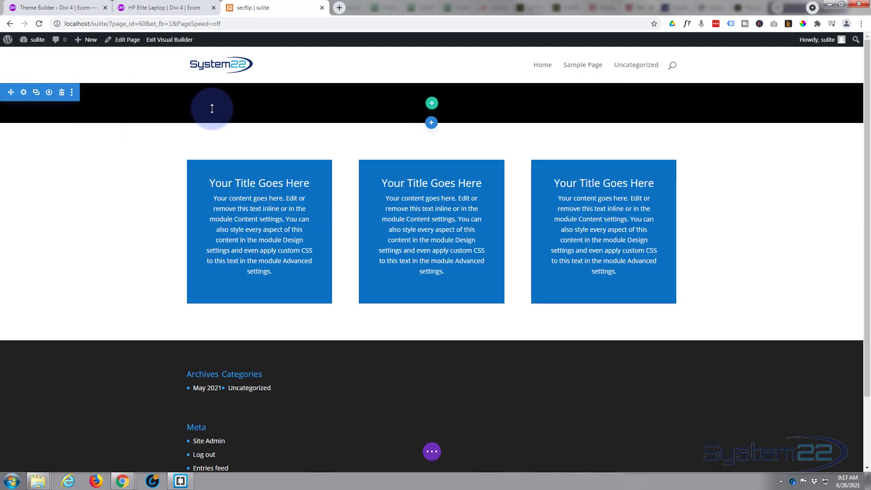
pyautogui.click(62, 94)
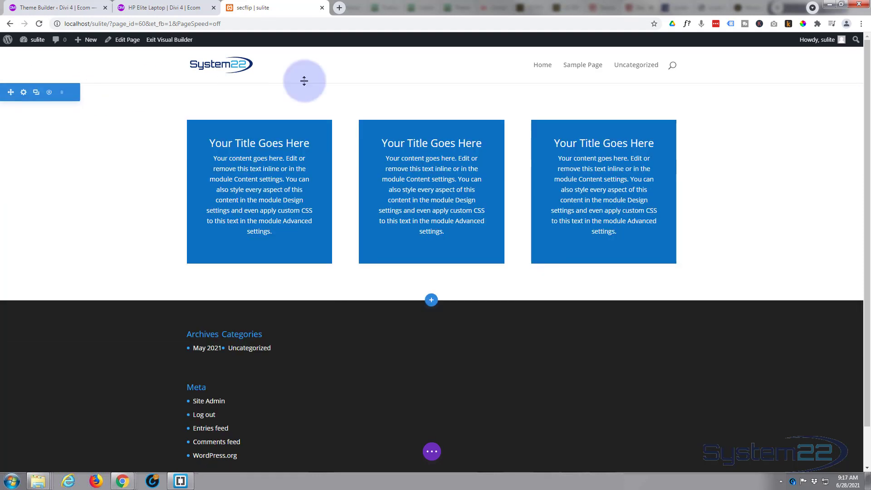
# Insert a regular section with a single-column row below the three blue blurbs.
pyautogui.click(432, 299)
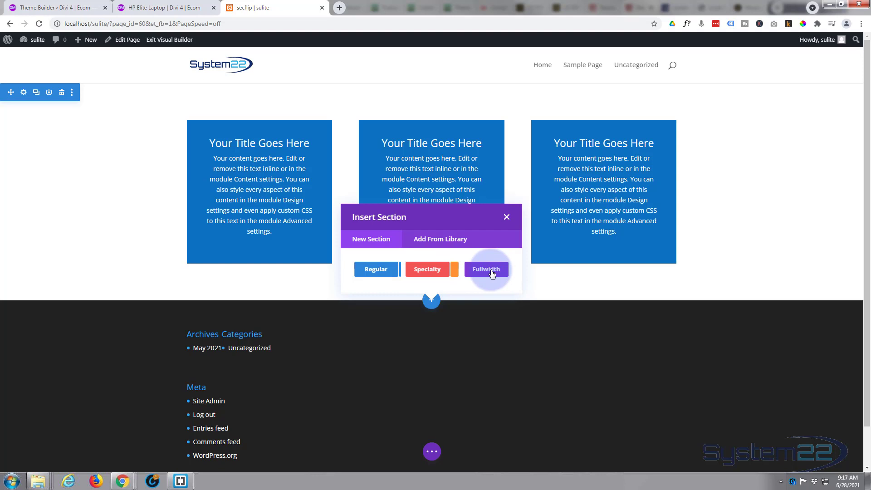
pyautogui.click(370, 271)
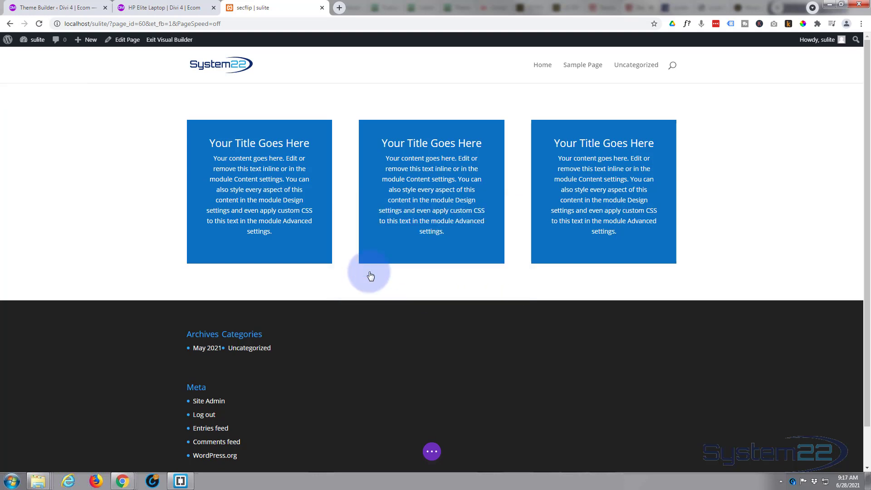
pyautogui.click(378, 164)
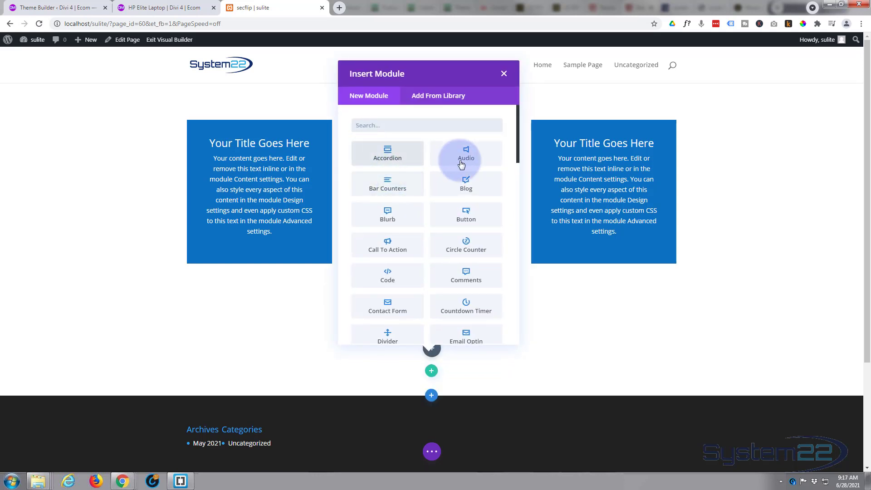
# Add a Supreme Flipbox module to the new row.
pyautogui.scroll(-3, 425, 228)
pyautogui.scroll(-1, 425, 229)
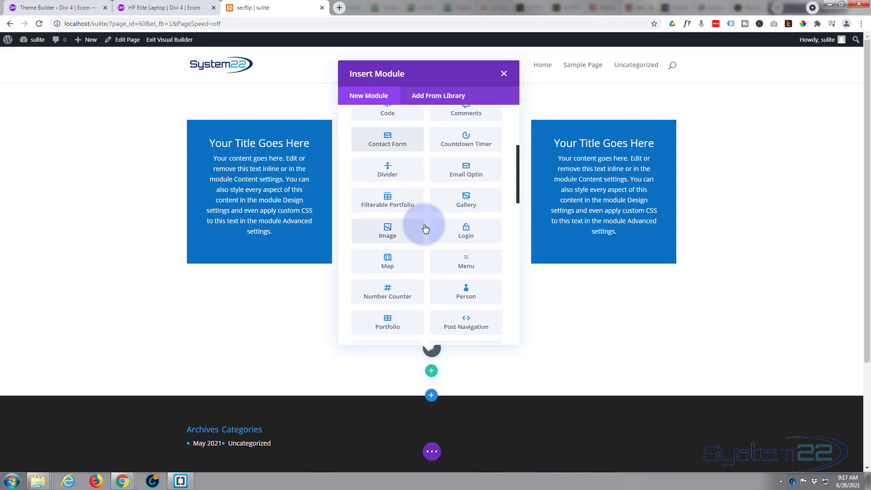
pyautogui.scroll(-1, 425, 229)
pyautogui.scroll(-4, 425, 229)
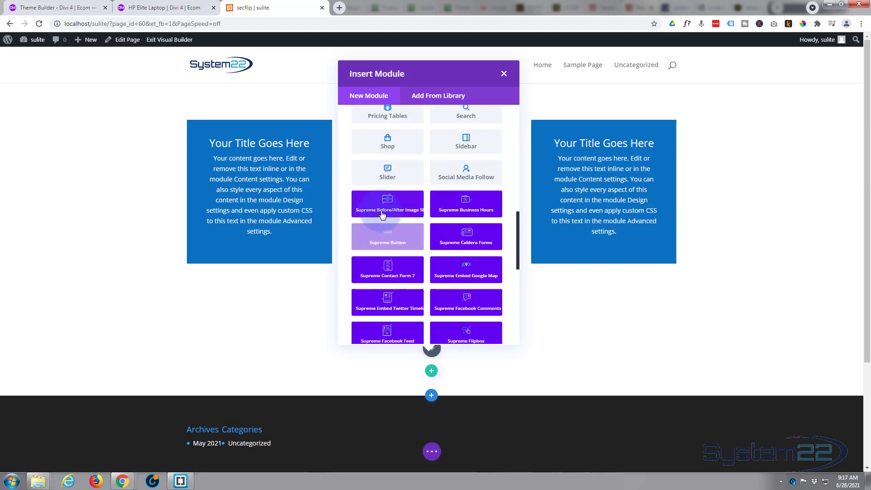
pyautogui.scroll(-3, 428, 270)
pyautogui.scroll(-4, 427, 268)
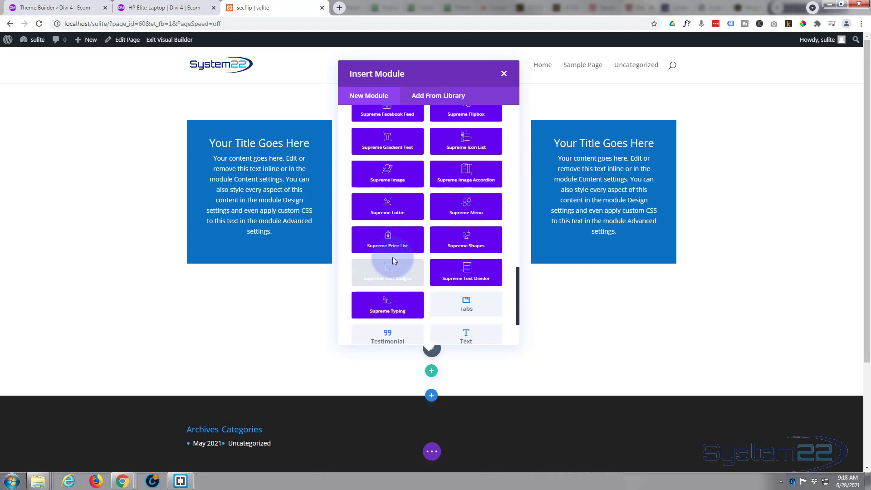
pyautogui.scroll(-2, 414, 245)
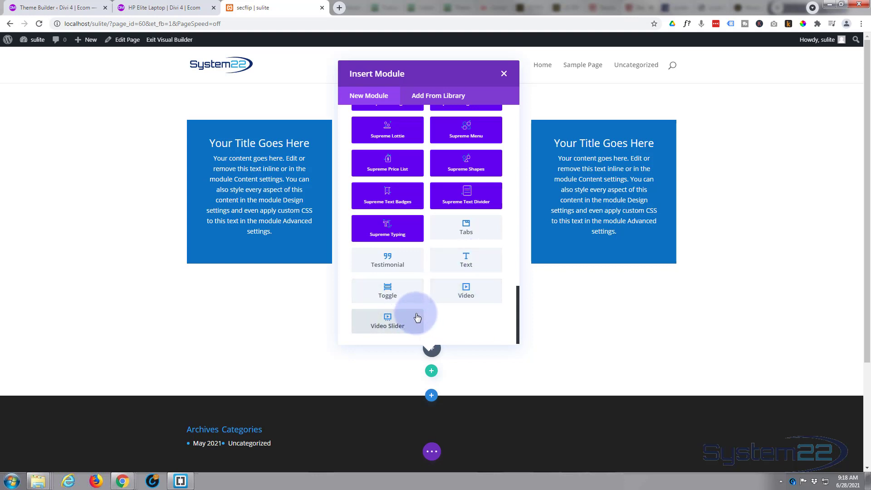
pyautogui.scroll(10, 399, 295)
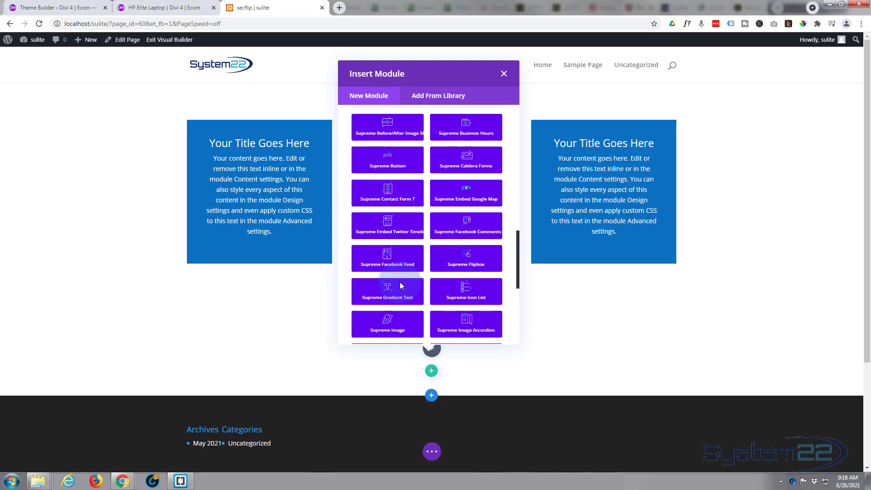
pyautogui.click(475, 262)
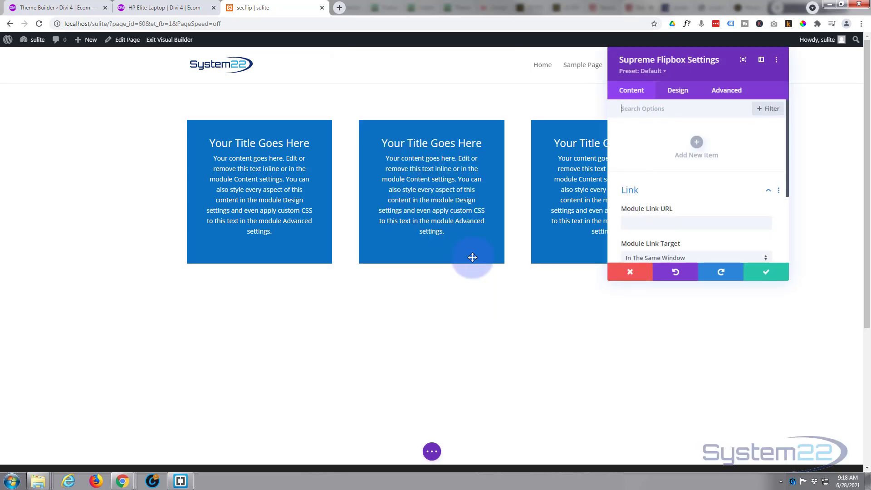
# Add a new item to the flipbox and give it the subtitle "Great Things Here".
pyautogui.click(697, 143)
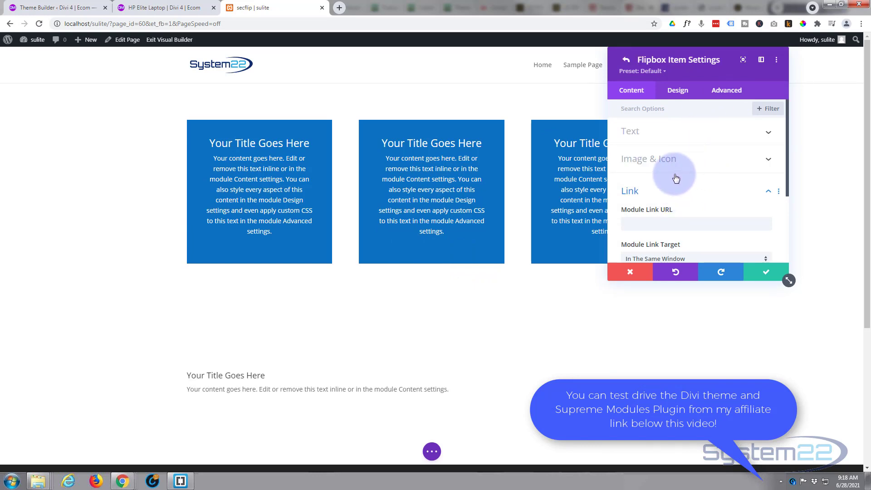
pyautogui.click(650, 132)
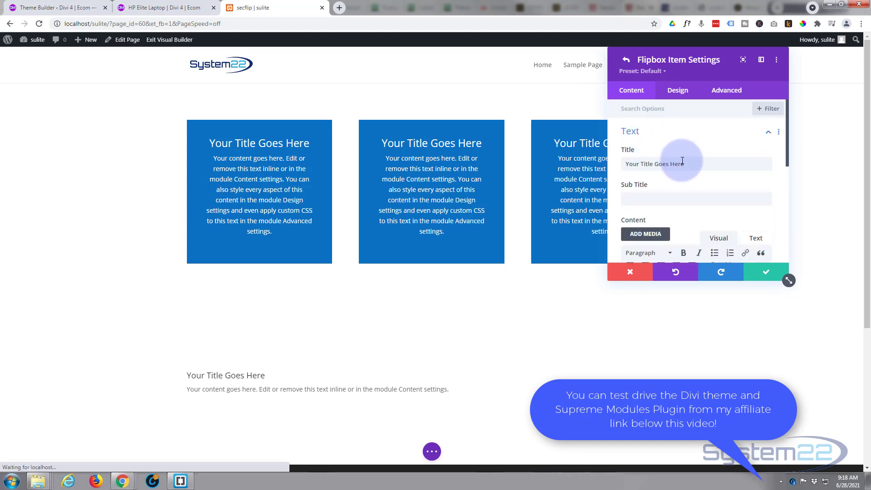
pyautogui.click(638, 199)
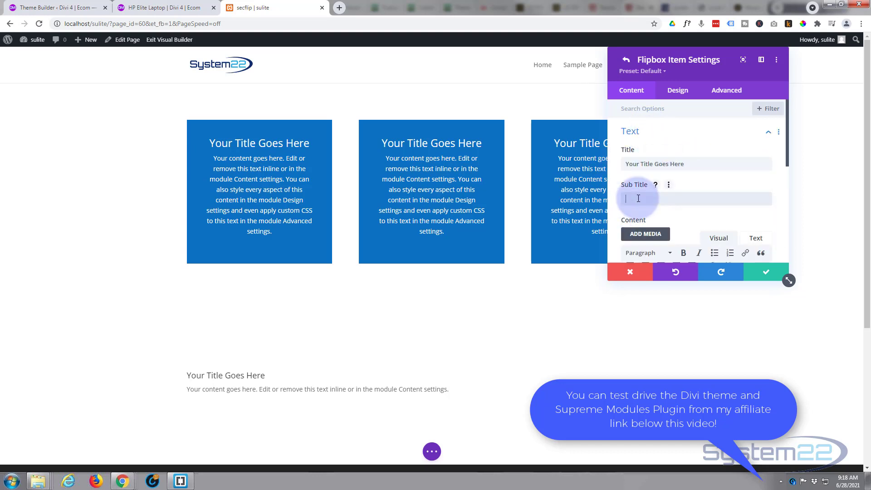
pyautogui.write('Great Things')
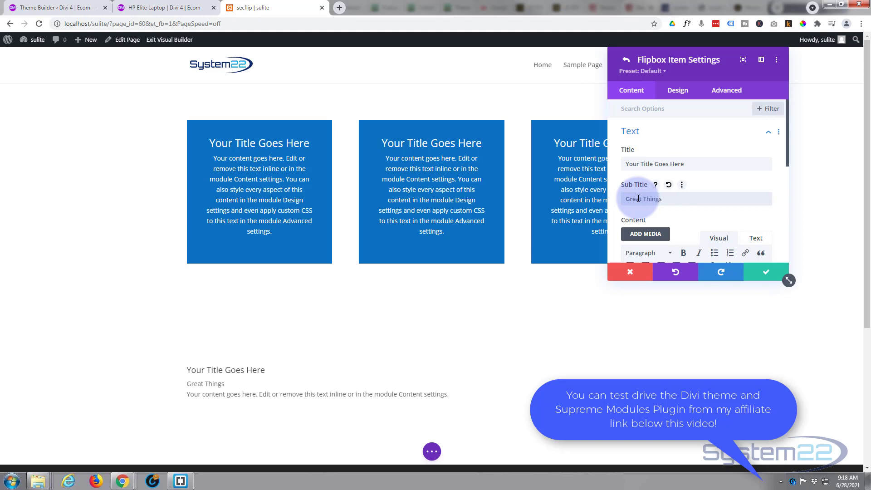
pyautogui.scroll(-2, 668, 190)
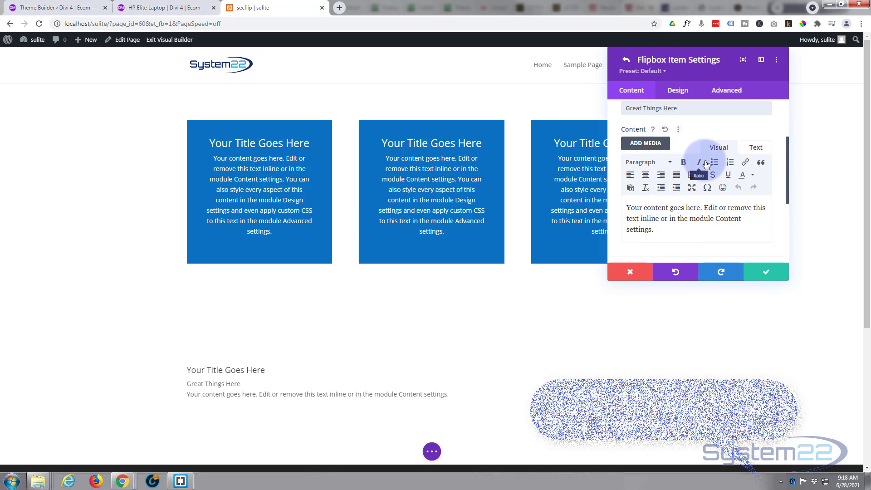
pyautogui.click(642, 162)
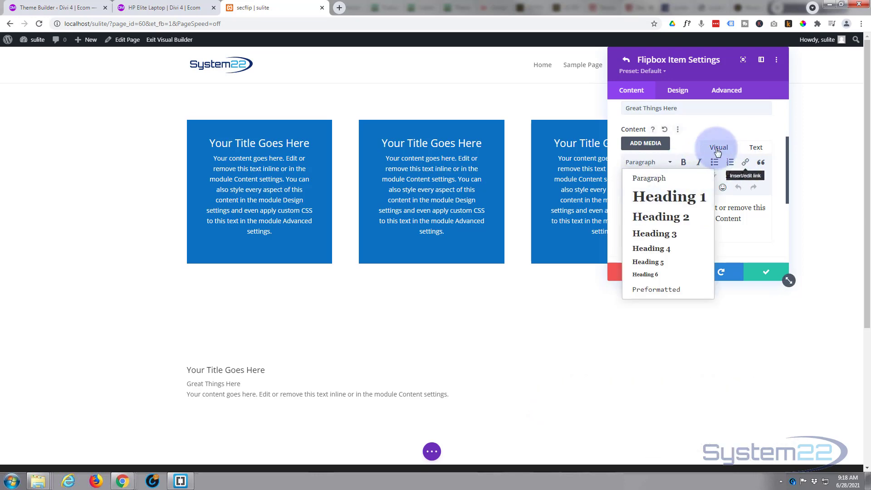
pyautogui.click(721, 127)
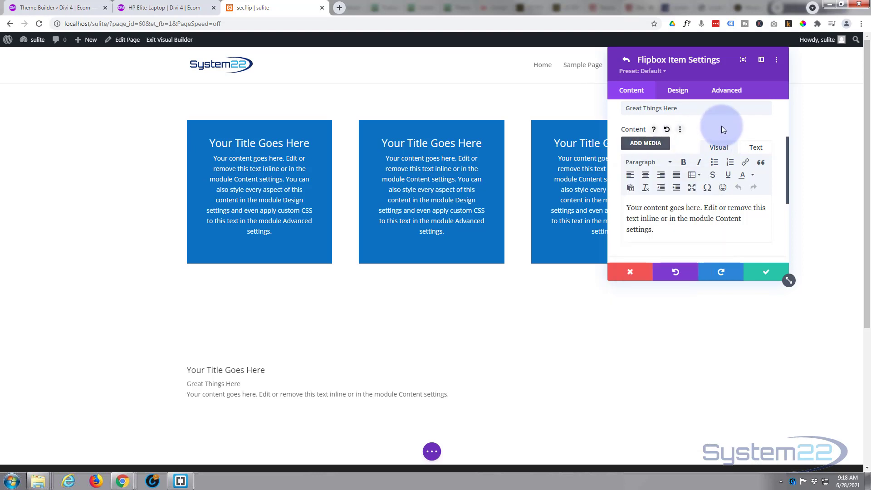
# Enable the icon for the flipbox item and choose the atom icon.
pyautogui.scroll(-2, 686, 205)
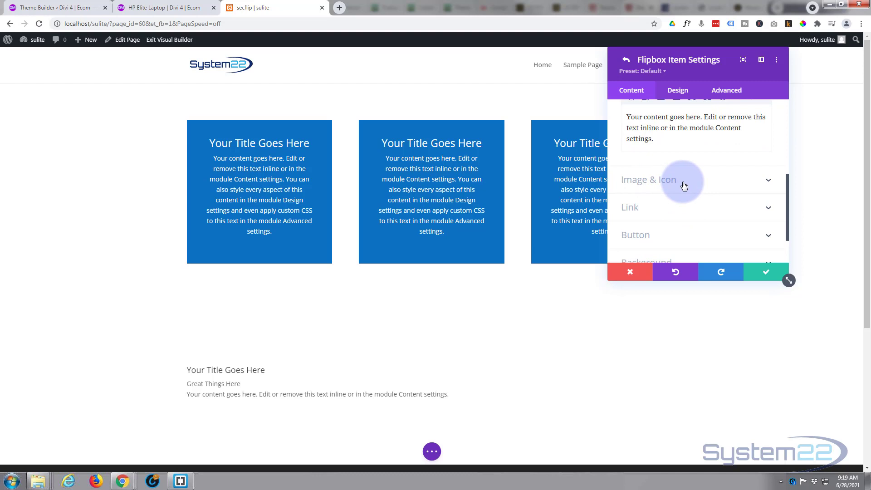
pyautogui.click(675, 183)
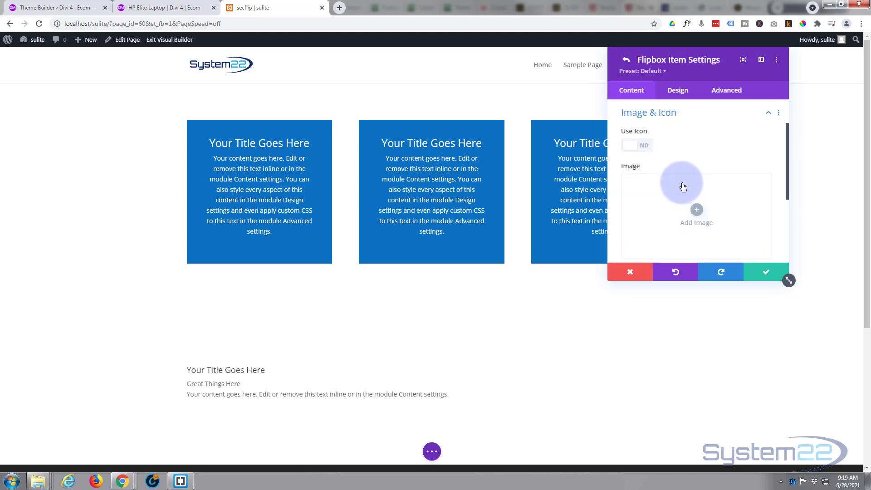
pyautogui.click(645, 147)
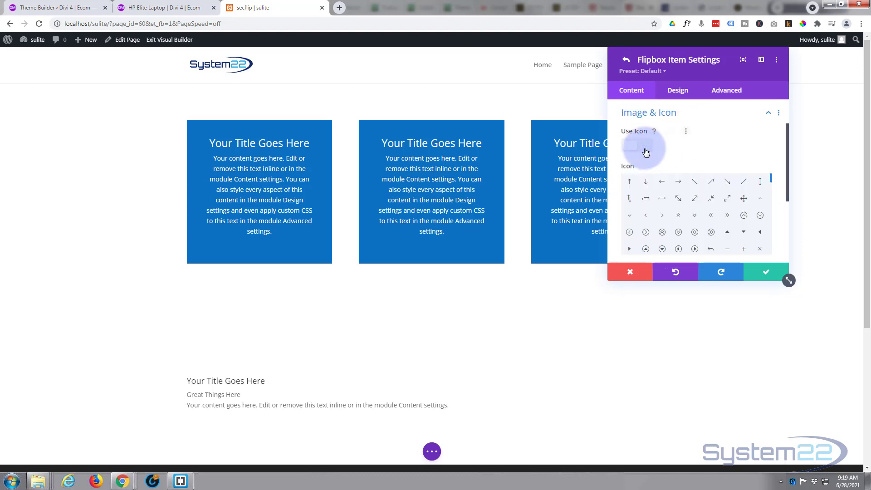
pyautogui.scroll(-1, 671, 159)
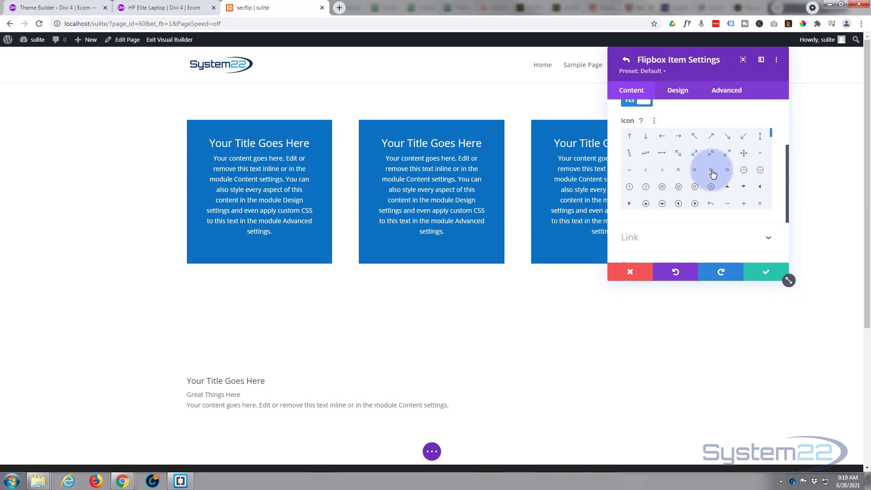
pyautogui.moveTo(773, 138)
pyautogui.mouseDown()
pyautogui.moveTo(774, 157)
pyautogui.moveTo(771, 149)
pyautogui.mouseUp()
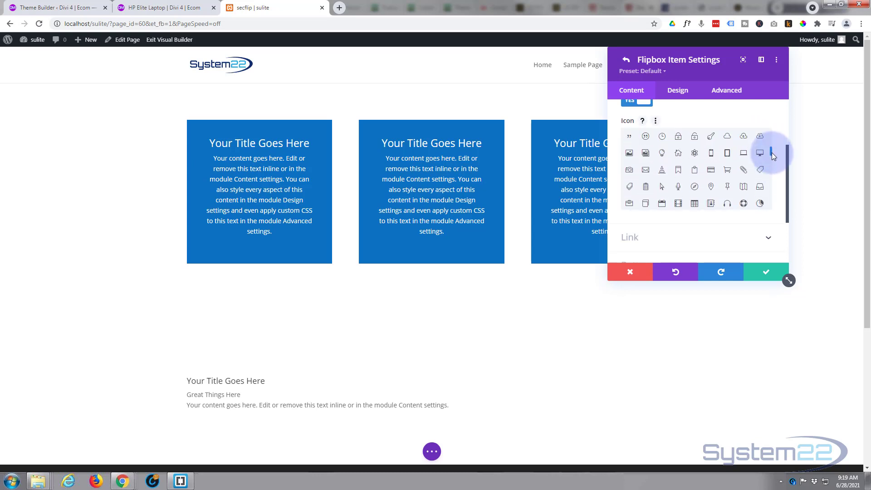
pyautogui.click(695, 153)
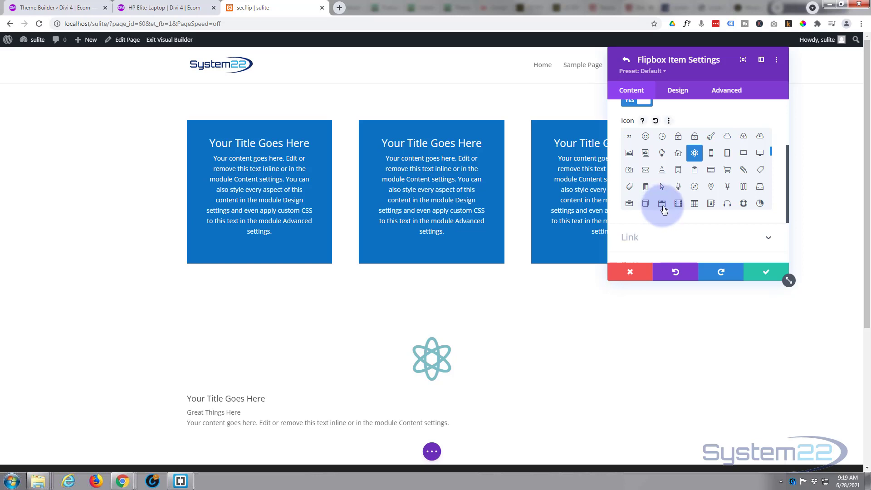
pyautogui.click(684, 237)
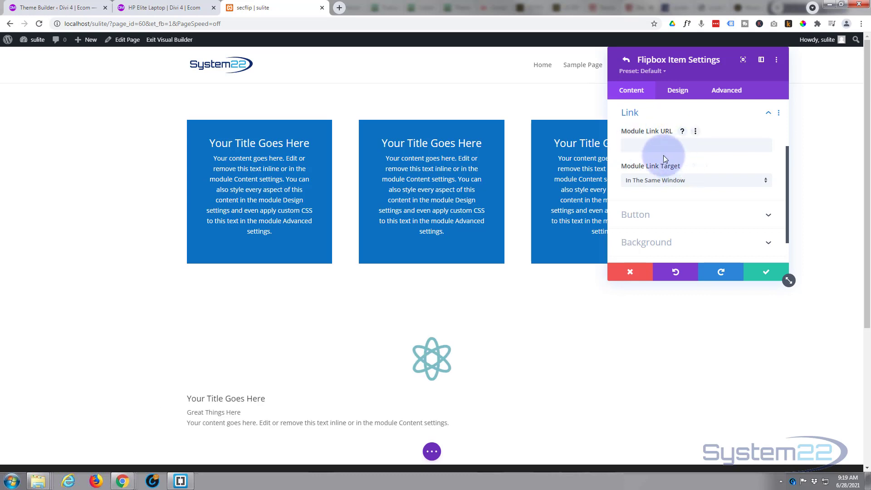
pyautogui.click(681, 183)
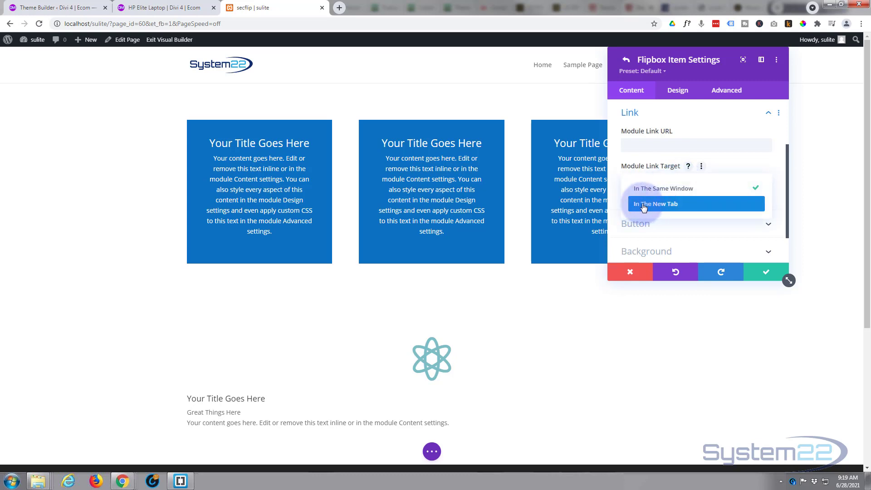
pyautogui.click(616, 187)
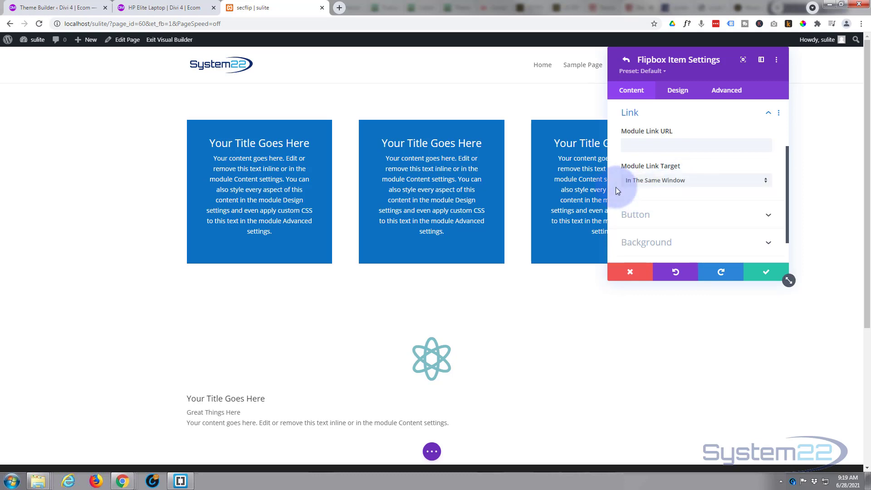
pyautogui.moveTo(476, 353); pyautogui.dragTo(555, 307)
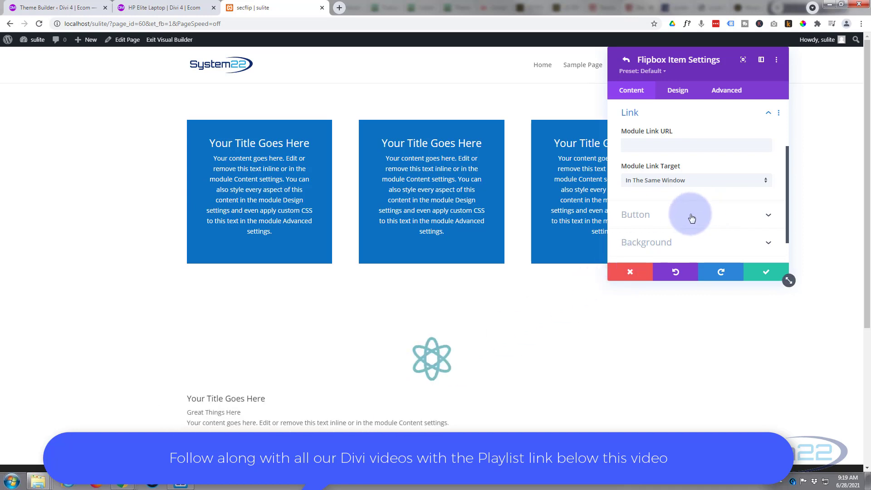
# Set the flipbox item's background colour to the saved blue swatch.
pyautogui.scroll(-1, 686, 171)
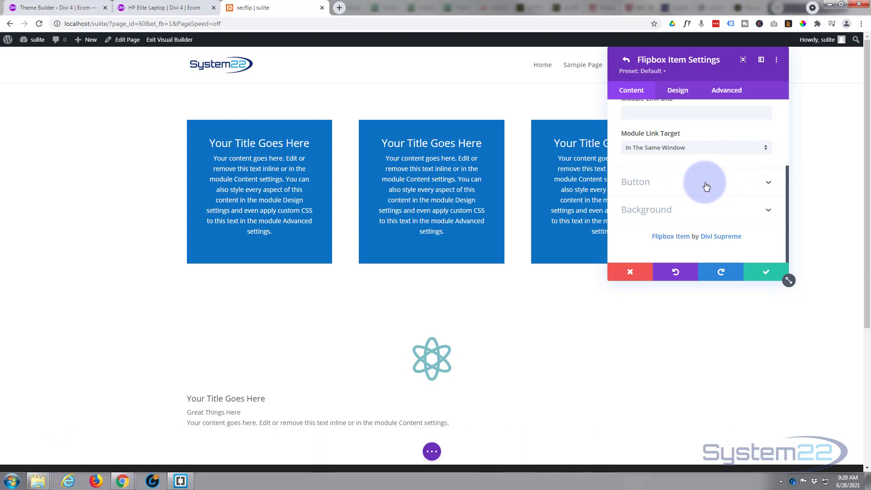
pyautogui.click(698, 219)
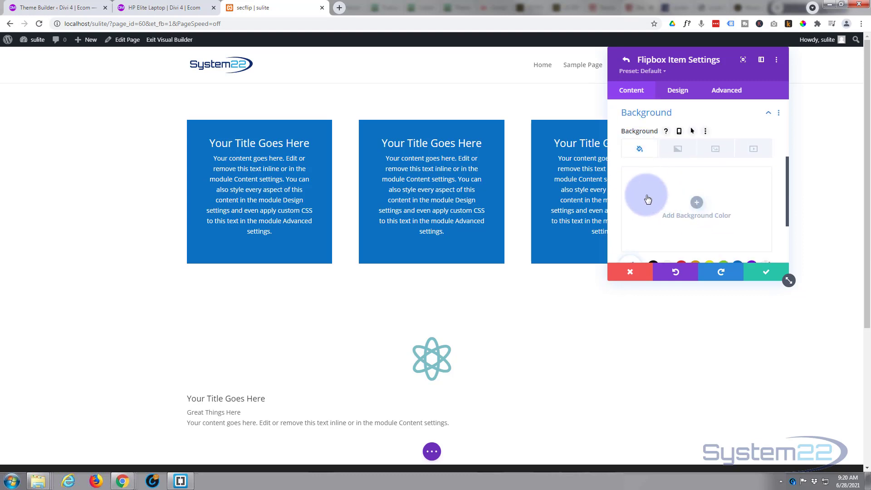
pyautogui.scroll(-2, 649, 199)
pyautogui.click(738, 181)
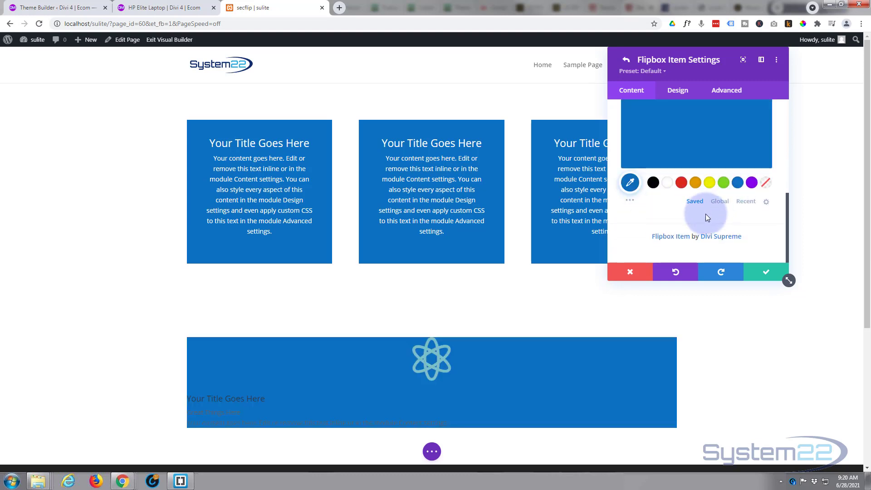
# Add the palm-tree sunset photo pexels-asad-photo-maldives-3293148.jpg from the media library as the flipbox item's background image.
pyautogui.scroll(2, 707, 217)
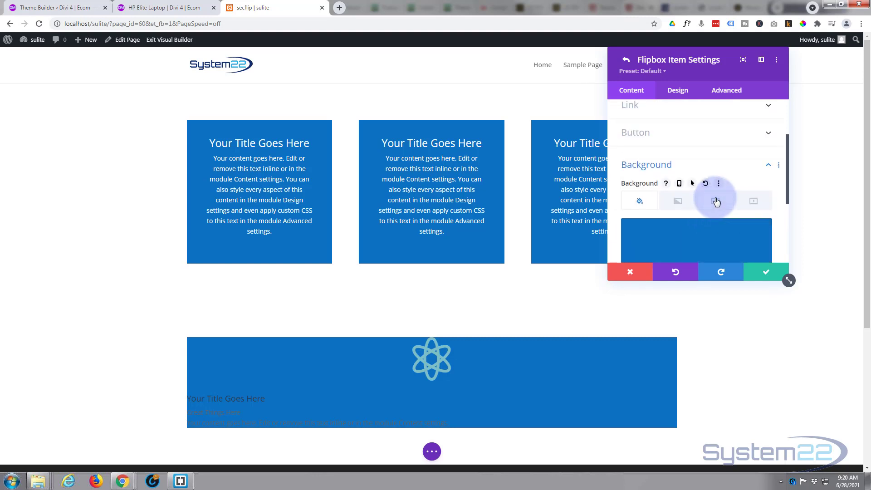
pyautogui.click(716, 200)
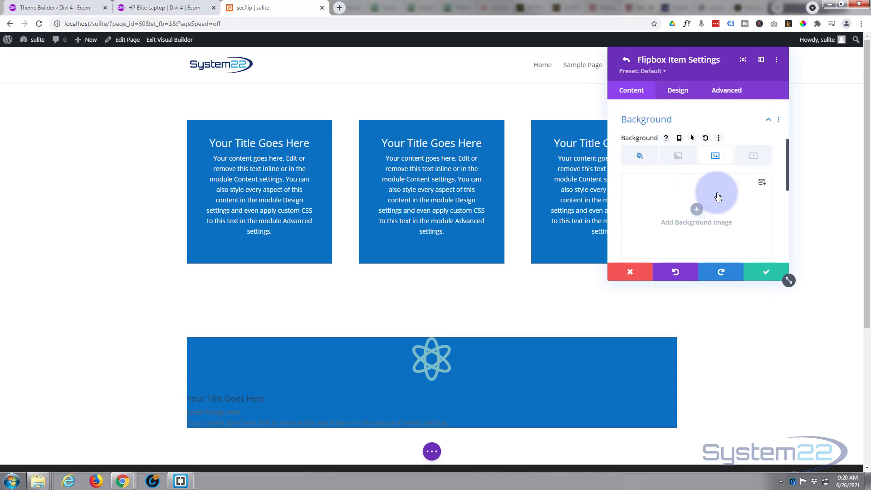
pyautogui.scroll(-1, 718, 196)
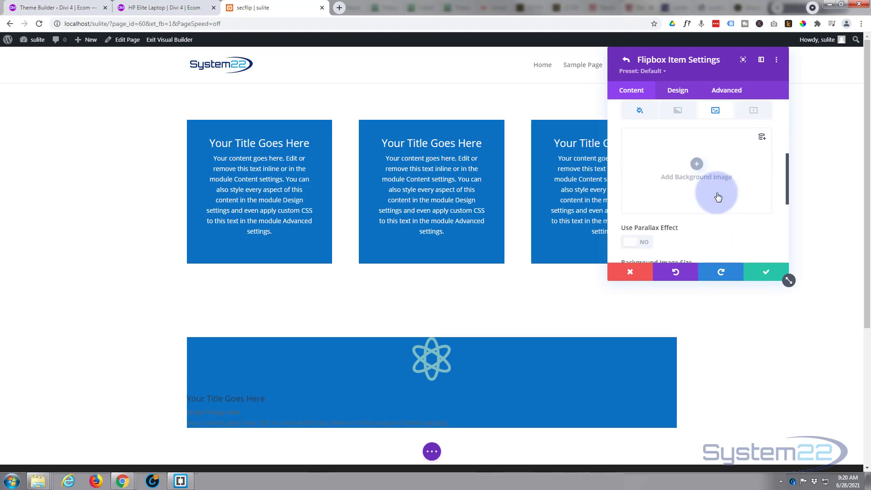
pyautogui.click(696, 164)
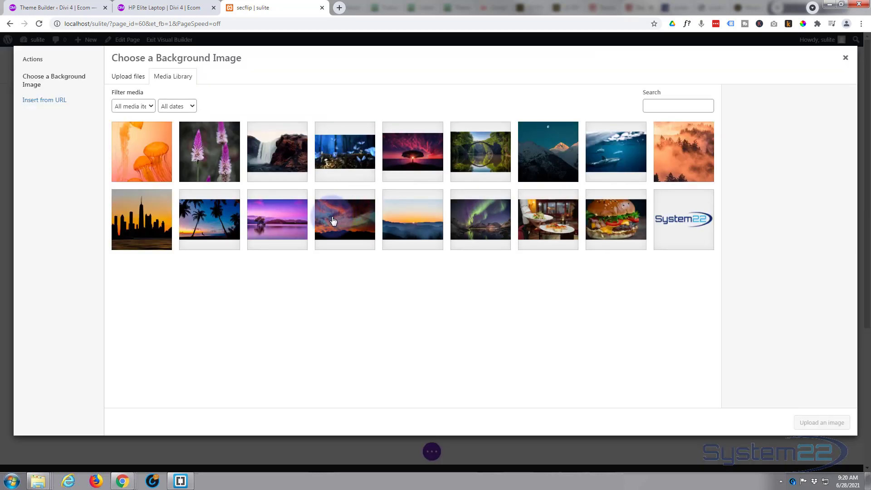
pyautogui.click(219, 223)
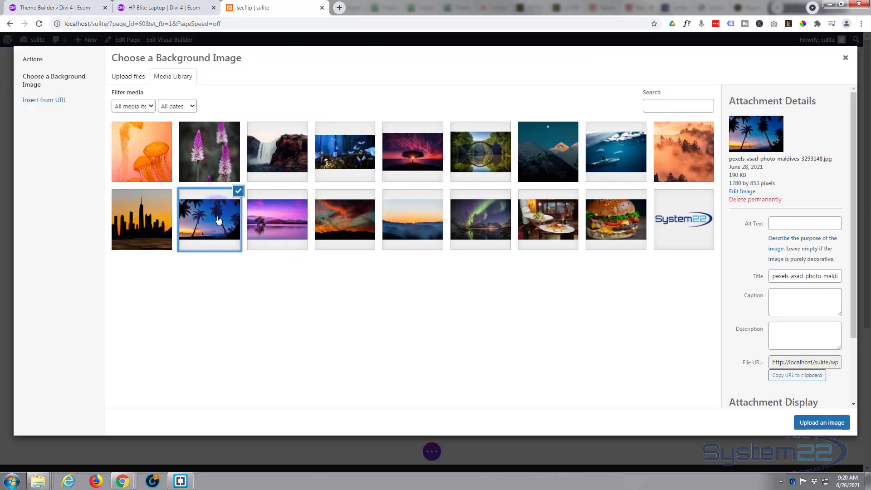
pyautogui.click(823, 423)
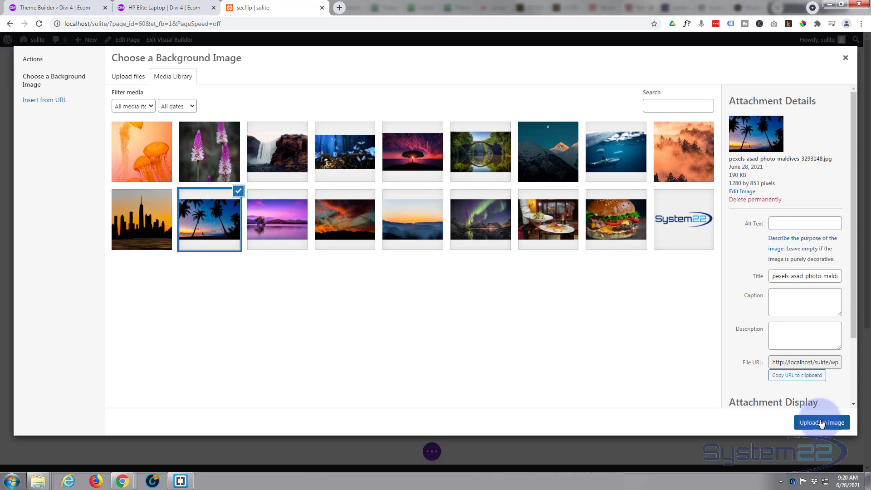
pyautogui.click(723, 369)
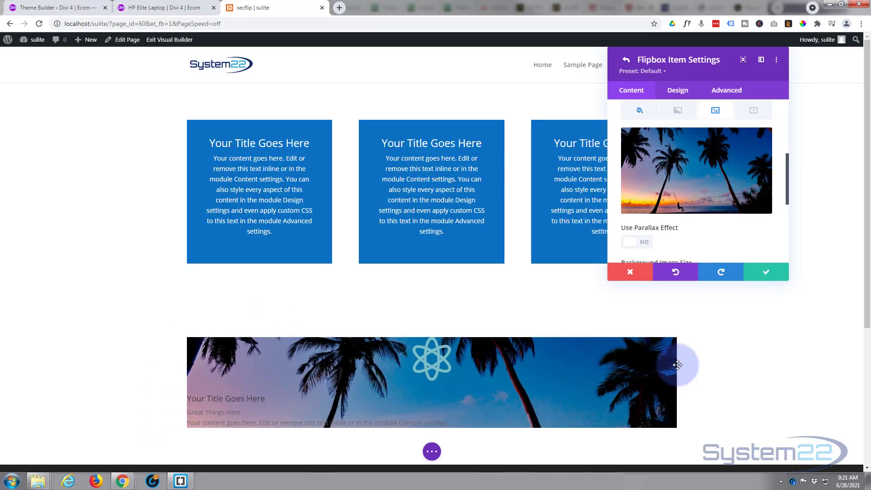
# Set the flipbox item's background image blend to Multiply.
pyautogui.scroll(1, 679, 153)
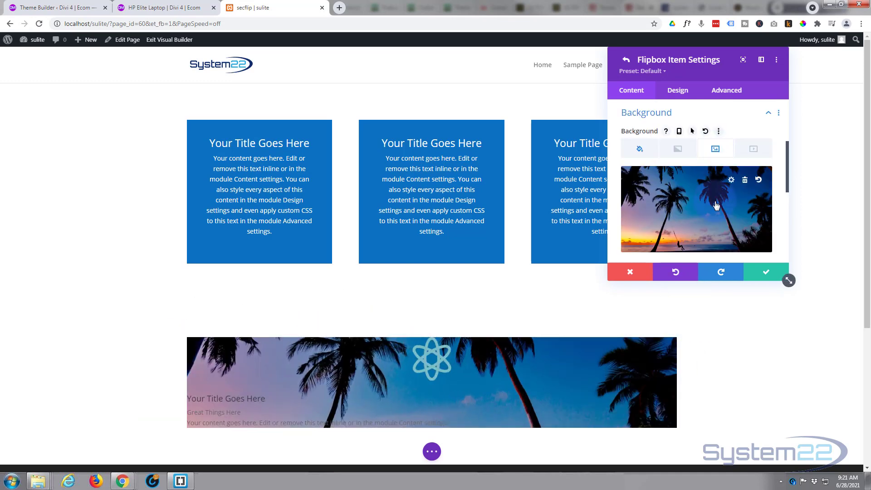
pyautogui.scroll(-6, 716, 202)
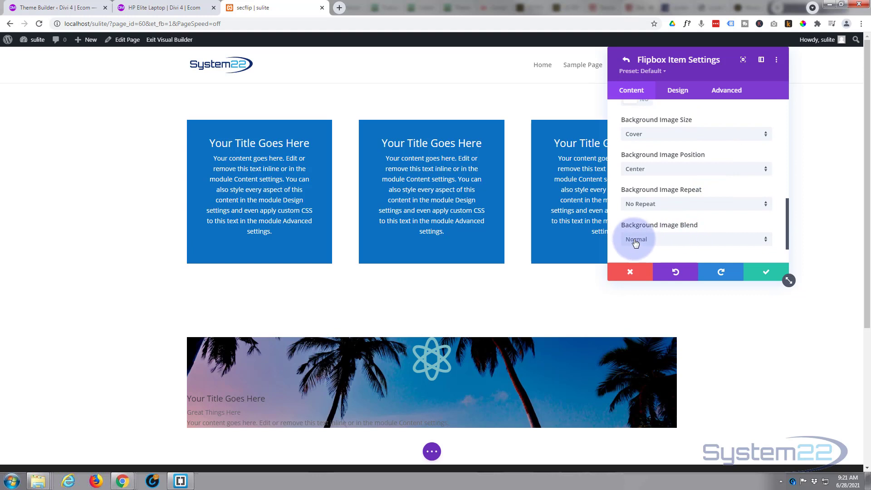
pyautogui.click(685, 239)
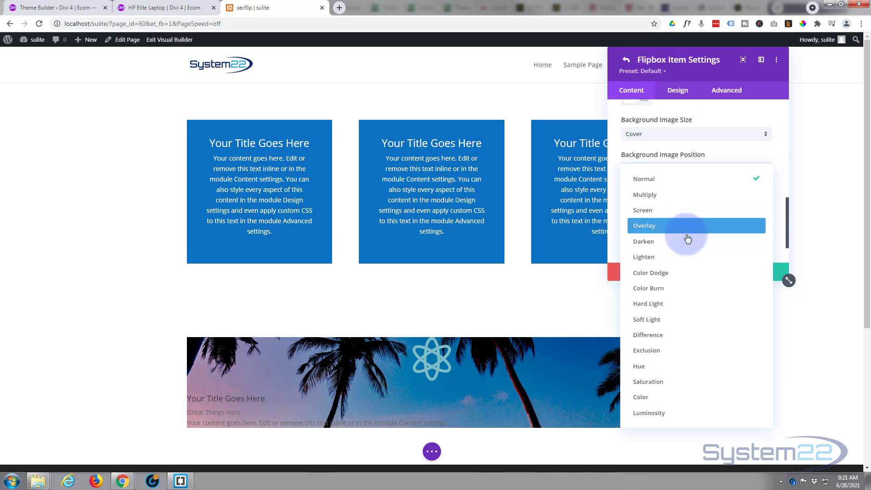
pyautogui.click(671, 199)
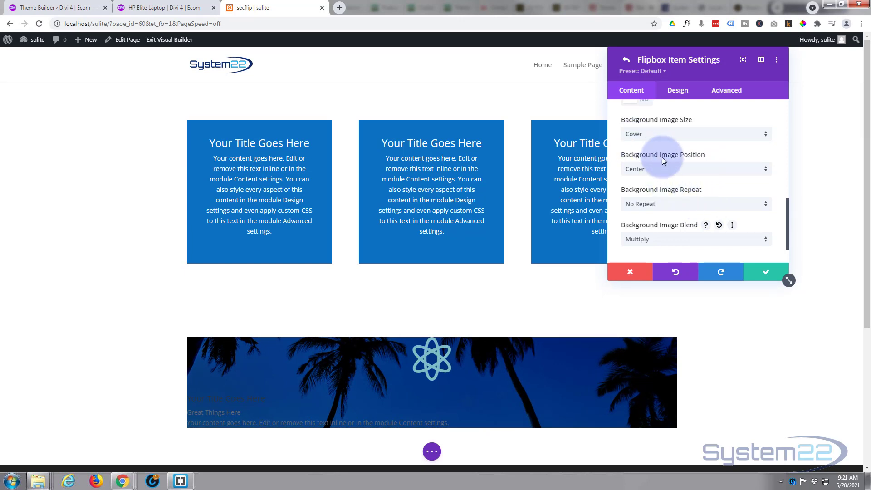
# Set the flipbox item's icon colour to white (#ffffff).
pyautogui.click(681, 92)
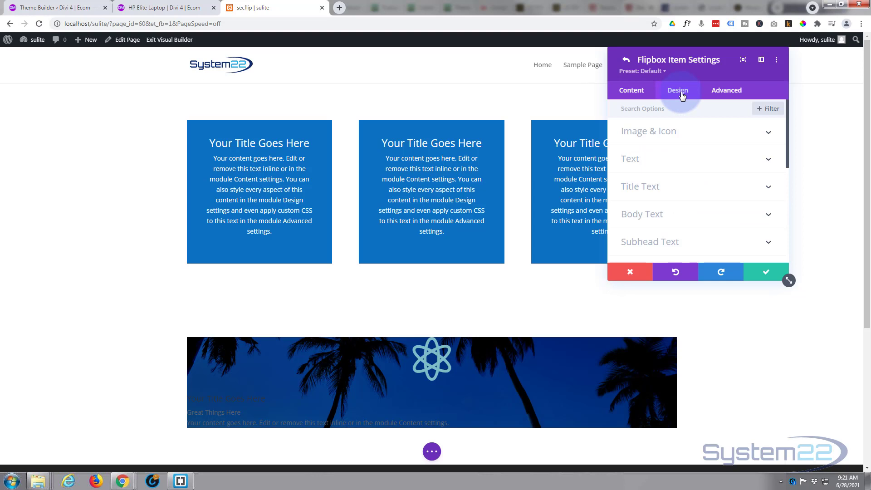
pyautogui.click(723, 134)
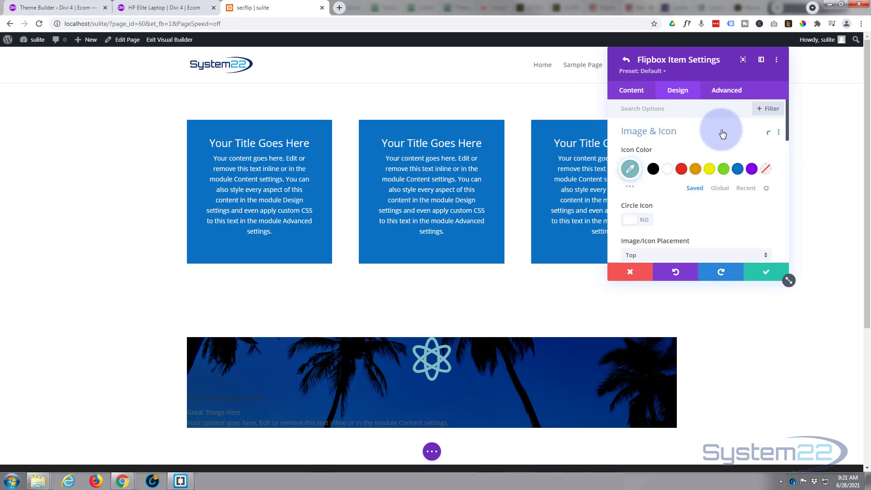
pyautogui.click(666, 173)
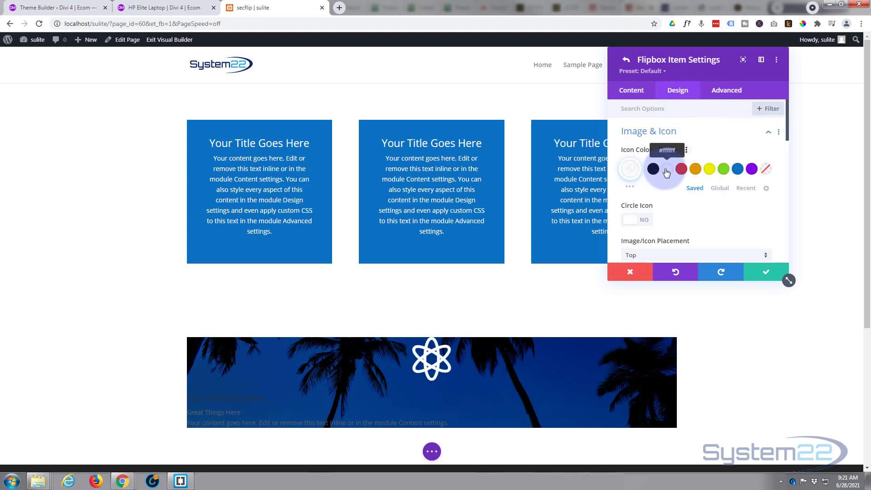
# Centre the flipbox item's text alignment and set its text colour to Light.
pyautogui.scroll(-3, 683, 181)
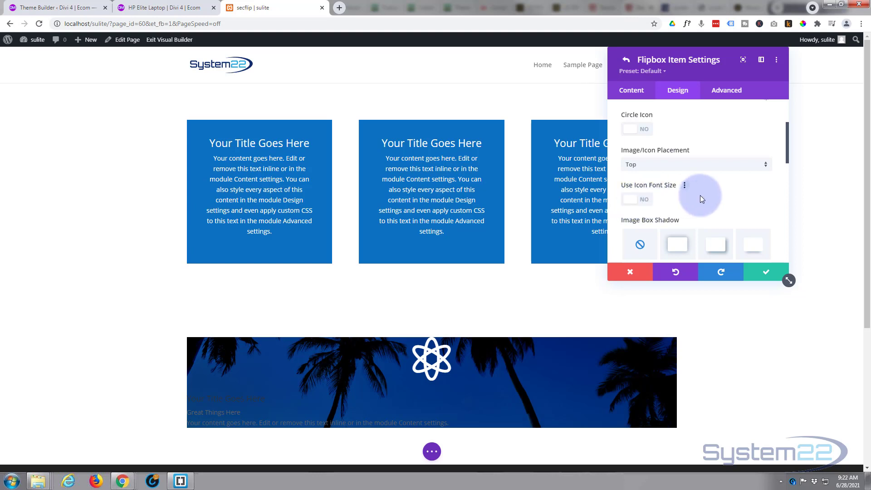
pyautogui.scroll(-3, 703, 194)
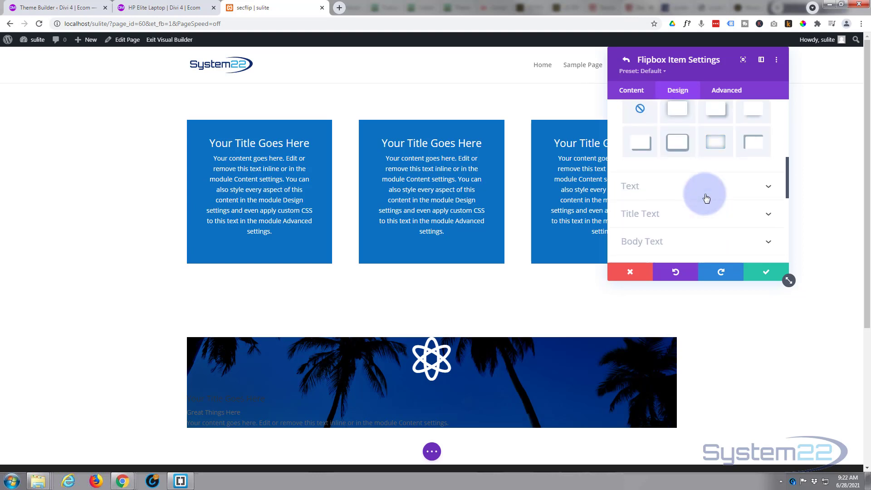
pyautogui.scroll(-1, 707, 198)
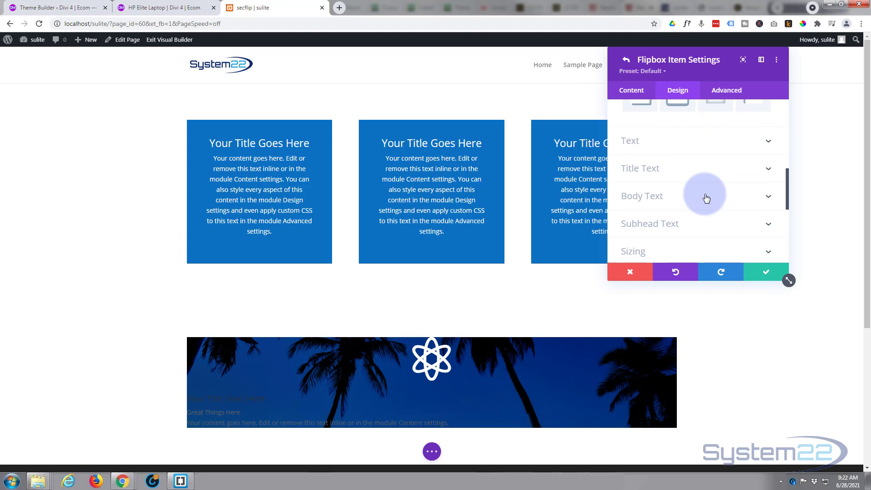
pyautogui.click(679, 150)
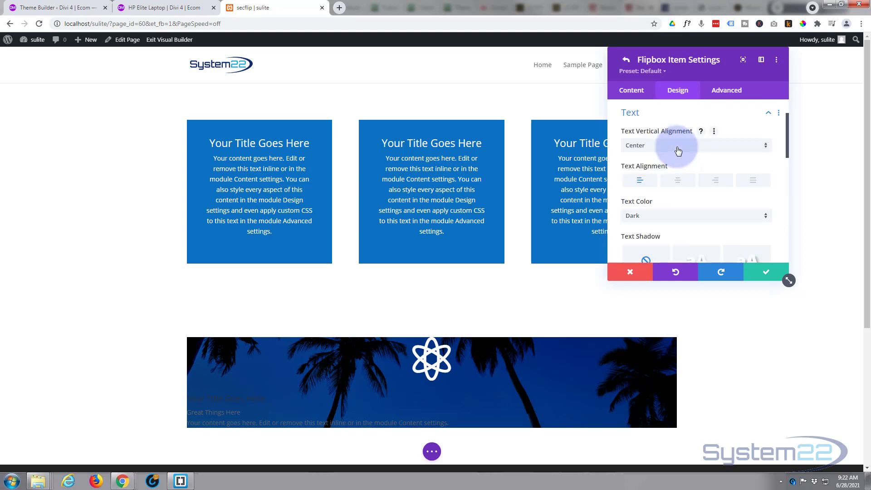
pyautogui.click(679, 182)
pyautogui.click(687, 217)
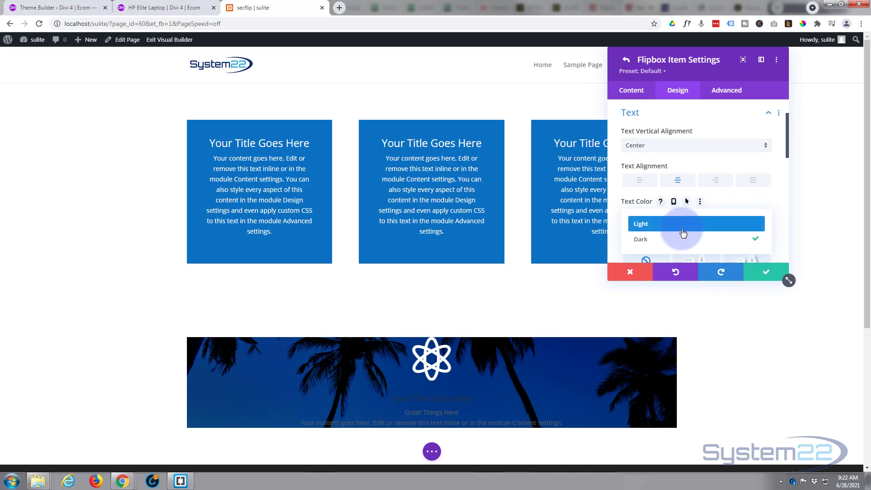
pyautogui.click(685, 224)
# Set the flipbox item's title font to Anton.
pyautogui.scroll(-2, 687, 209)
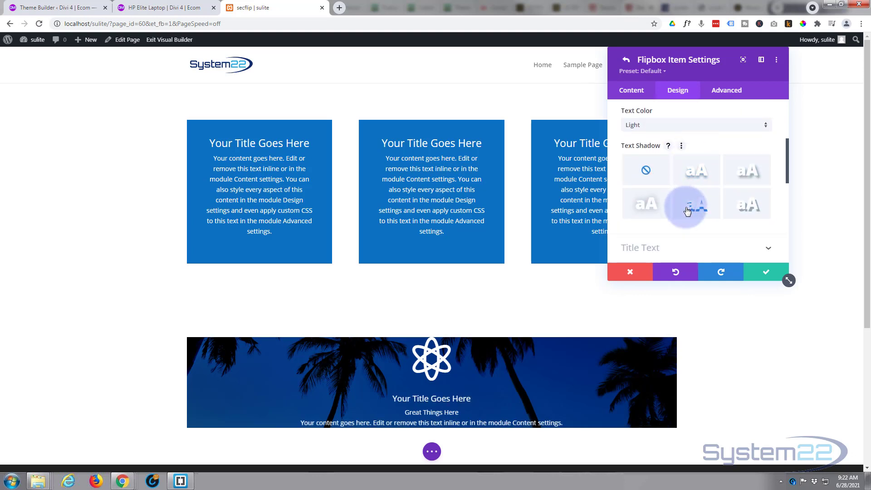
pyautogui.scroll(-2, 688, 209)
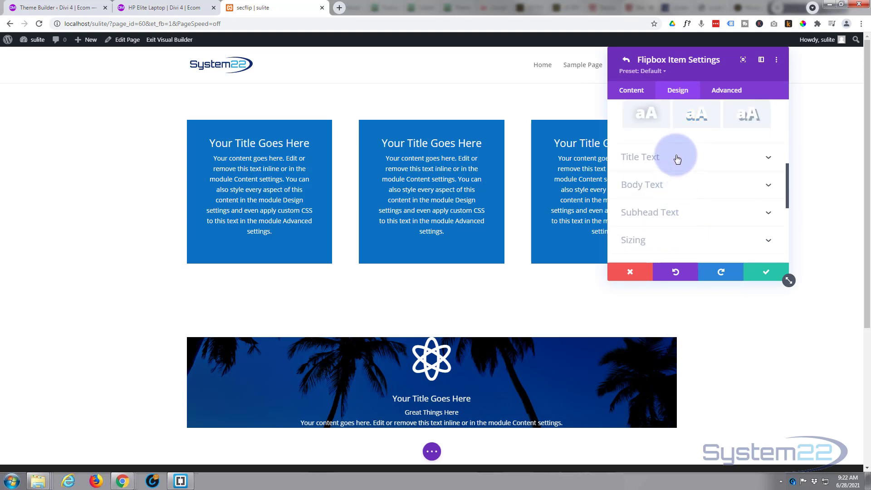
pyautogui.click(642, 157)
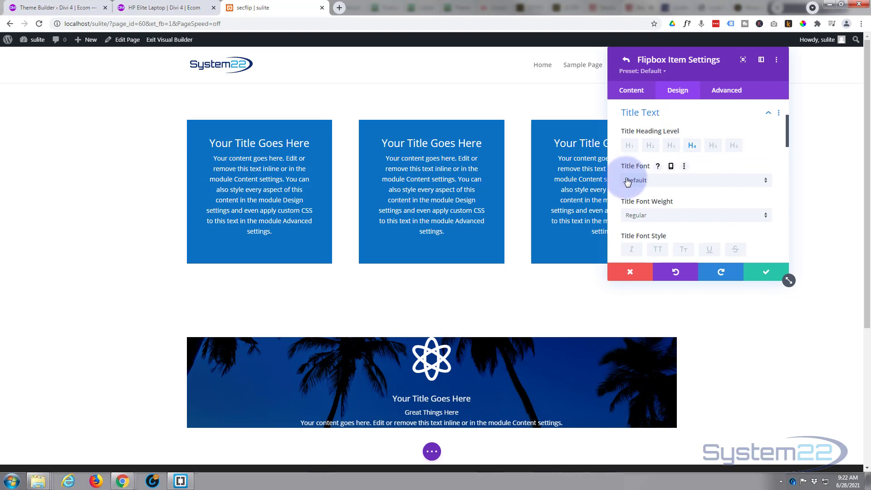
pyautogui.click(671, 181)
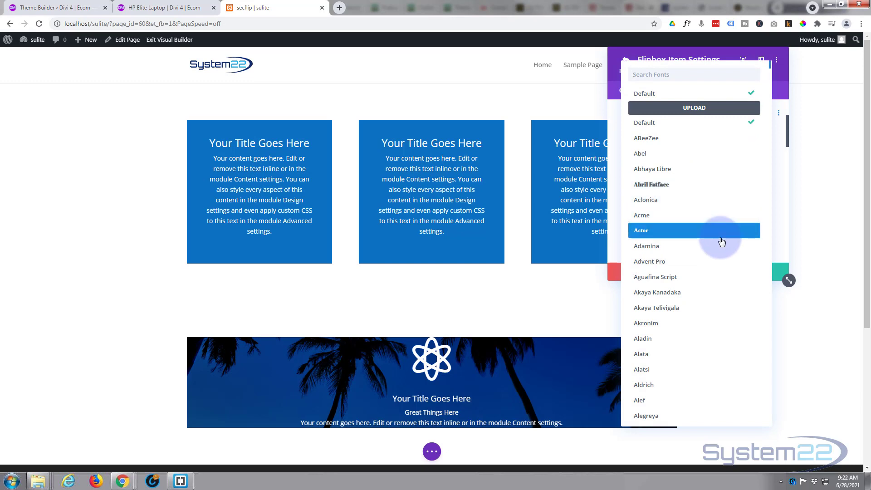
pyautogui.scroll(-7, 722, 242)
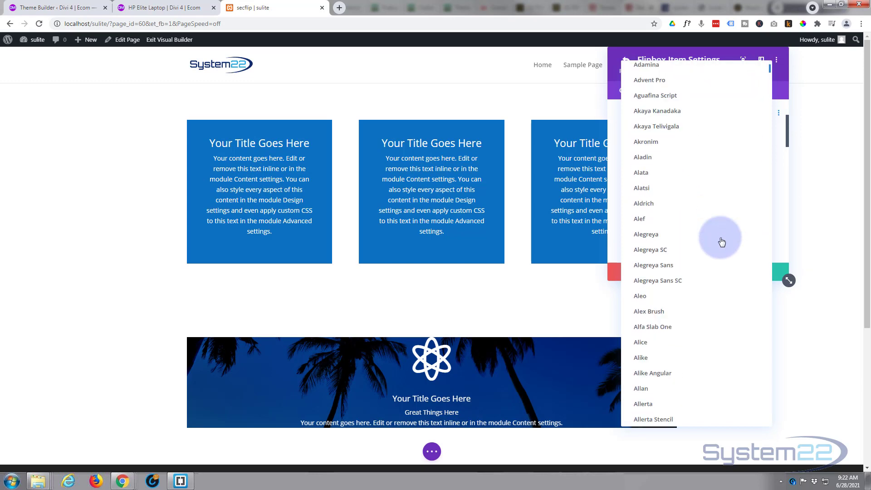
pyautogui.scroll(-4, 722, 242)
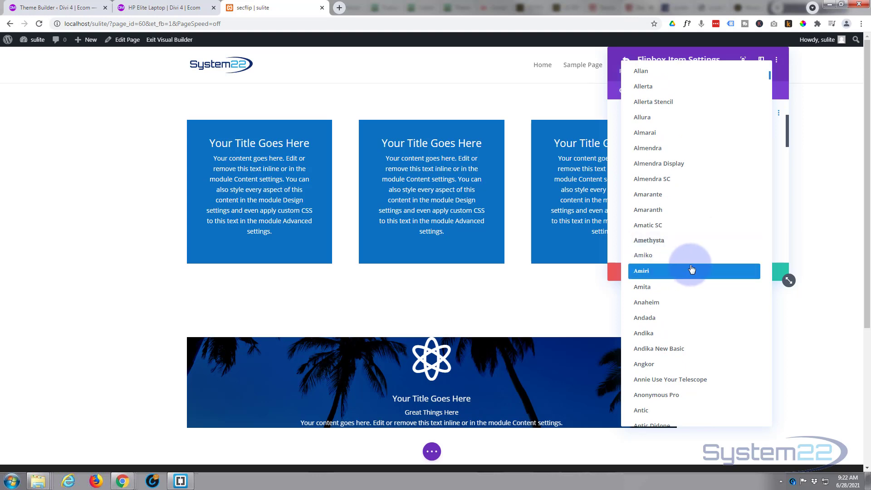
pyautogui.scroll(-1, 660, 355)
pyautogui.scroll(-2, 660, 355)
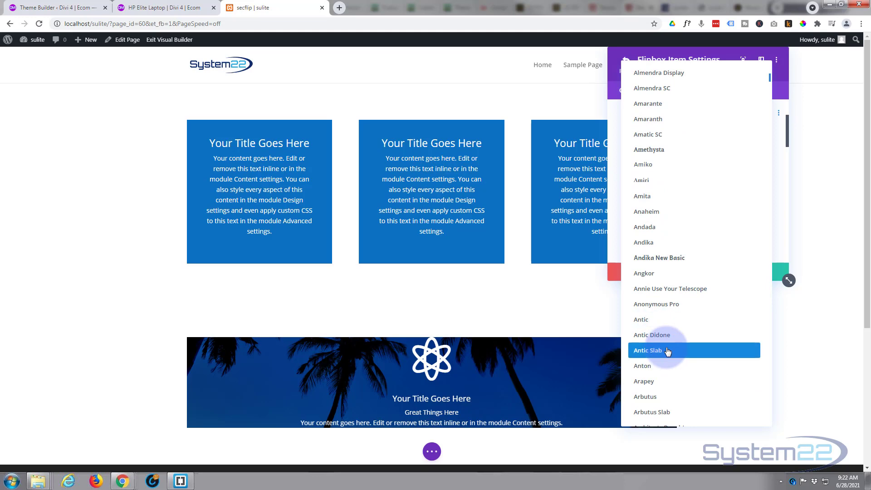
pyautogui.click(644, 365)
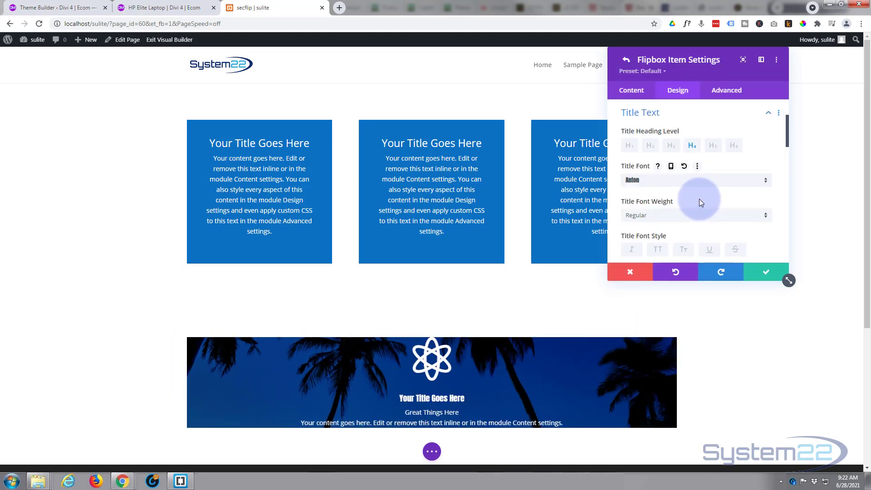
# Try a title text size of 32px with 5px letter spacing, and clear the letter spacing again.
pyautogui.scroll(-1, 699, 199)
pyautogui.scroll(-3, 699, 199)
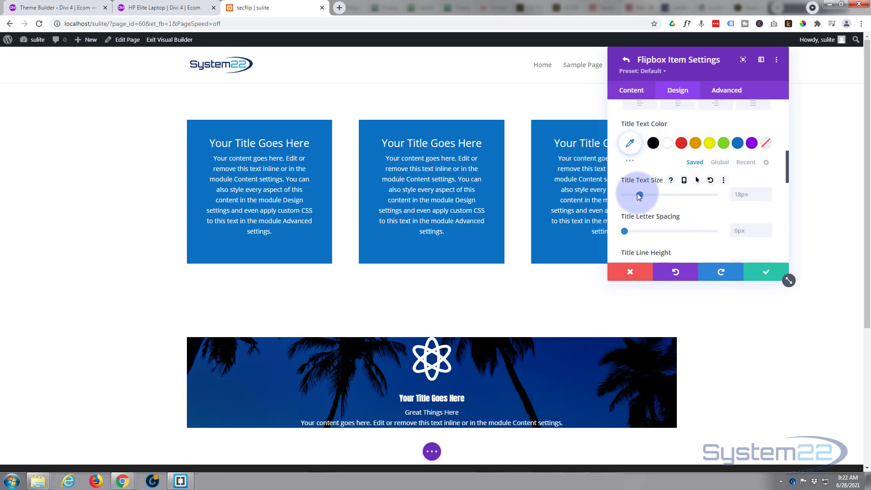
pyautogui.moveTo(640, 195); pyautogui.dragTo(653, 196)
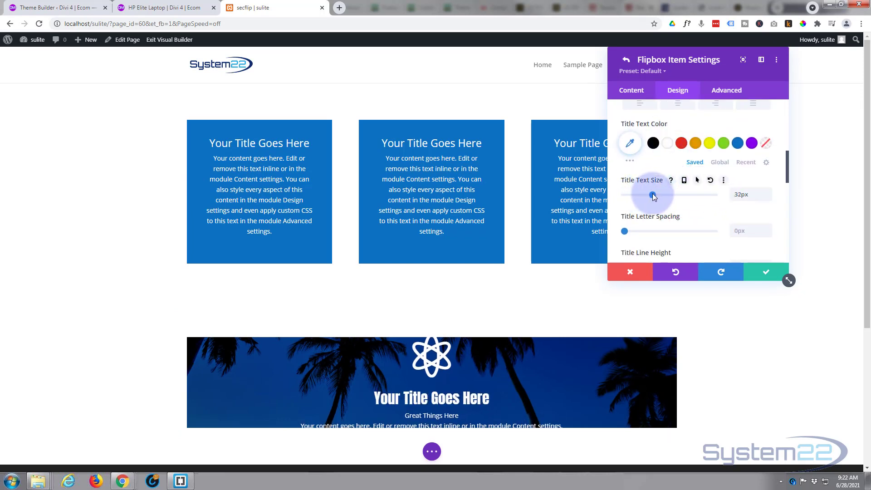
pyautogui.moveTo(626, 231); pyautogui.dragTo(630, 232)
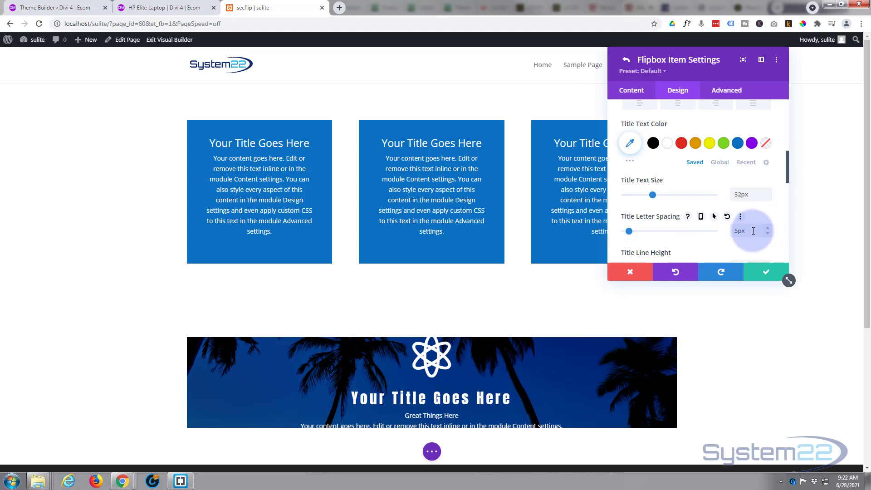
pyautogui.moveTo(753, 231); pyautogui.dragTo(723, 231)
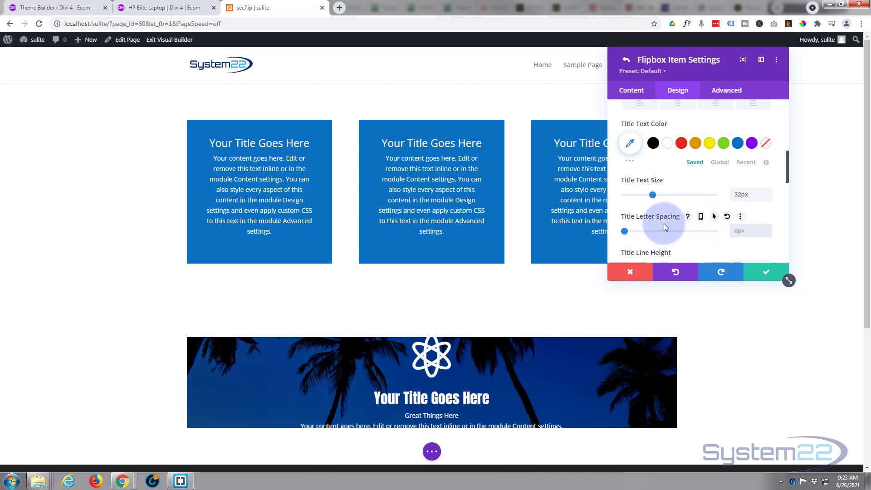
# Set the flipbox item's title text size to 41px.
pyautogui.scroll(-1, 672, 220)
pyautogui.scroll(1, 672, 220)
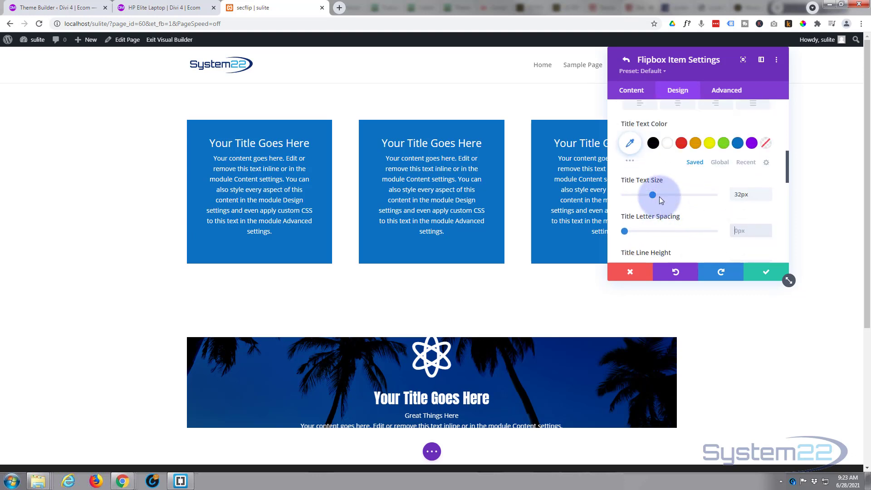
pyautogui.click(653, 194)
pyautogui.moveTo(659, 194); pyautogui.dragTo(660, 194)
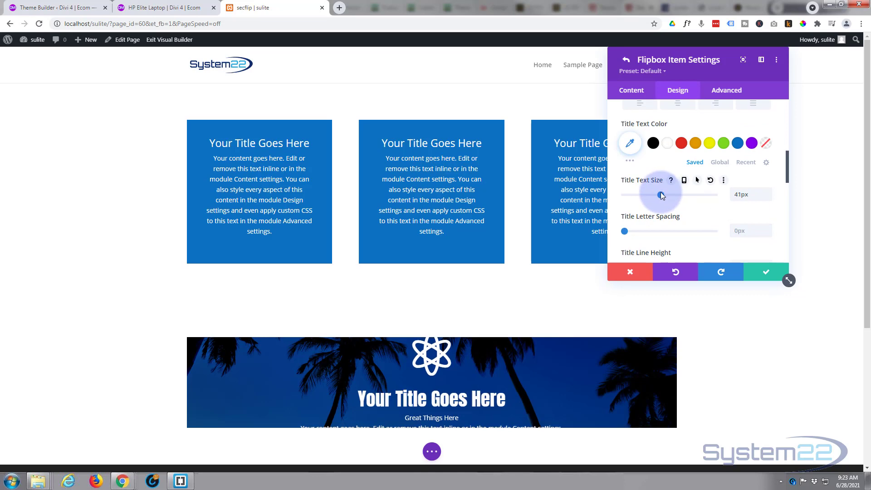
# Set the flipbox item's minimum height to 350px in its sizing settings and save the item.
pyautogui.scroll(-1, 594, 229)
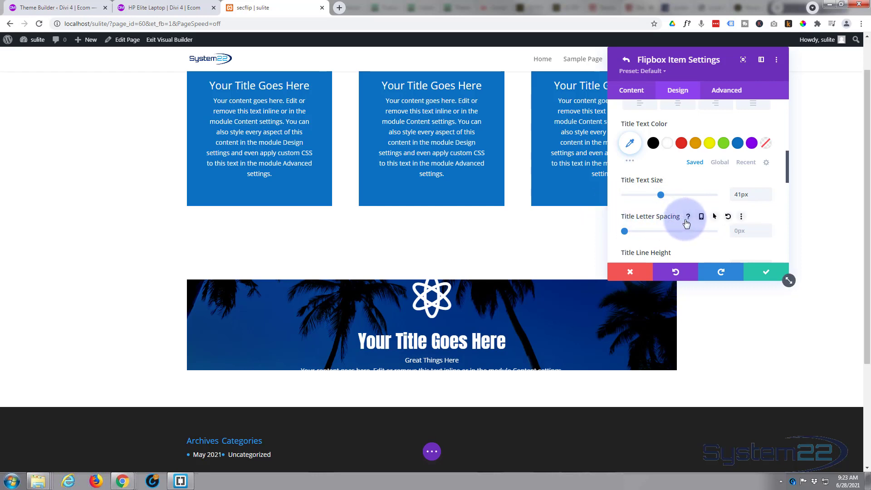
pyautogui.click(632, 90)
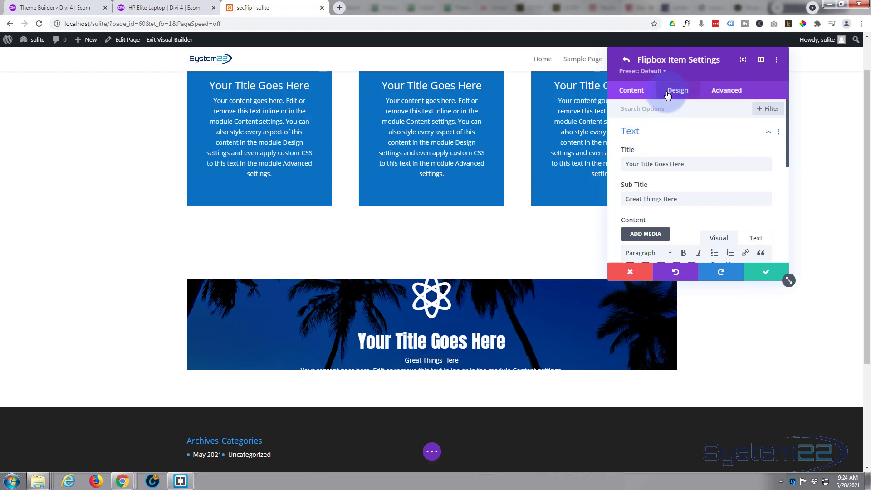
pyautogui.click(680, 93)
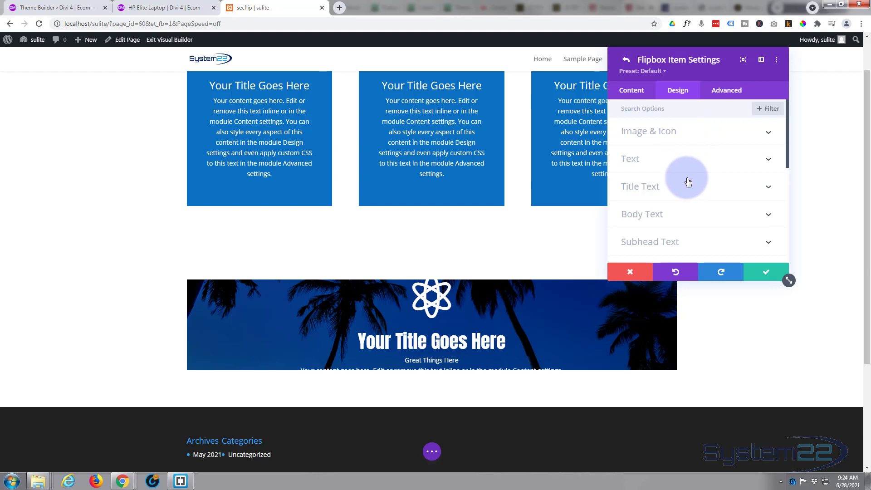
pyautogui.scroll(-1, 686, 181)
pyautogui.click(692, 223)
pyautogui.scroll(-3, 691, 208)
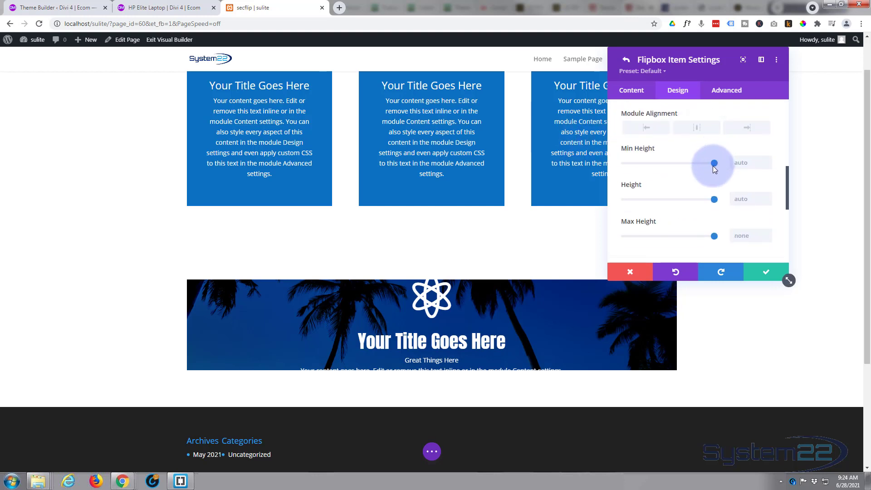
pyautogui.moveTo(714, 165); pyautogui.dragTo(649, 165)
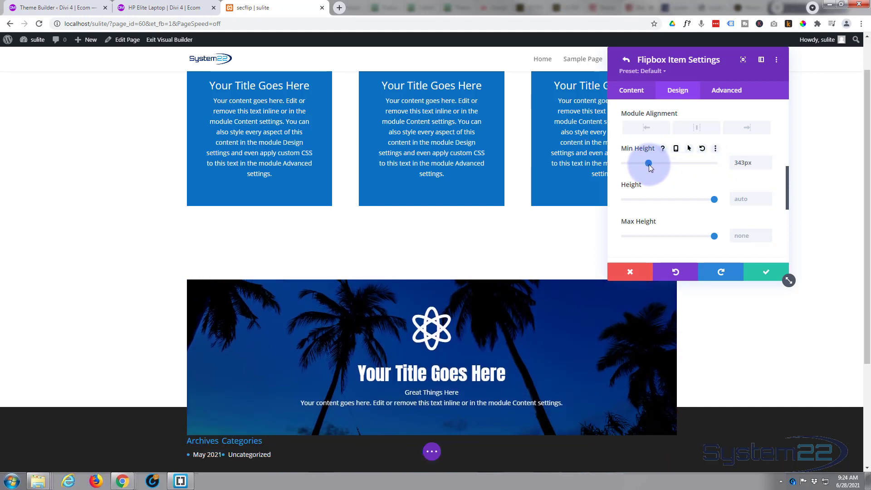
pyautogui.click(767, 160)
pyautogui.click(768, 160)
pyautogui.click(768, 165)
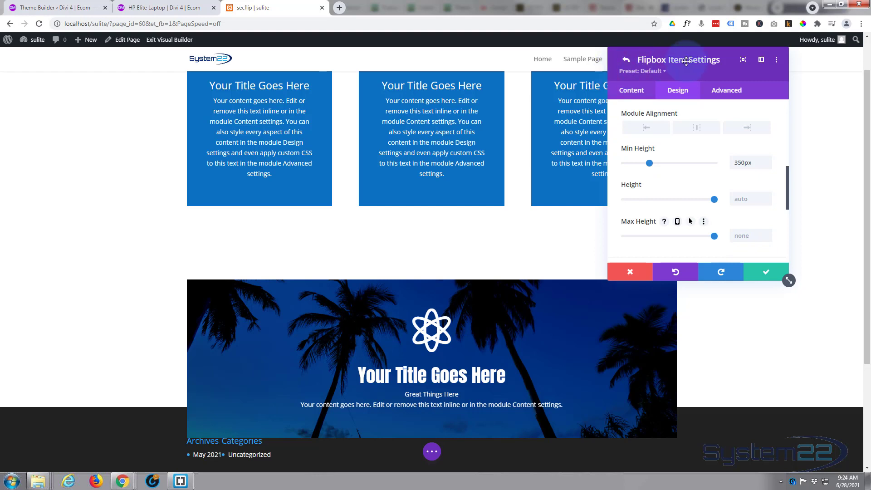
pyautogui.click(762, 273)
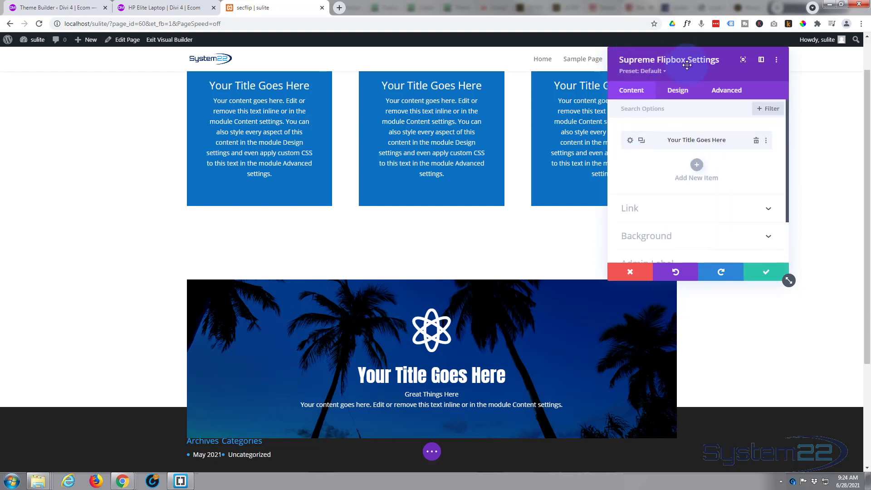
# Set the minimum height of the whole Supreme Flipbox module to 350px.
pyautogui.click(678, 90)
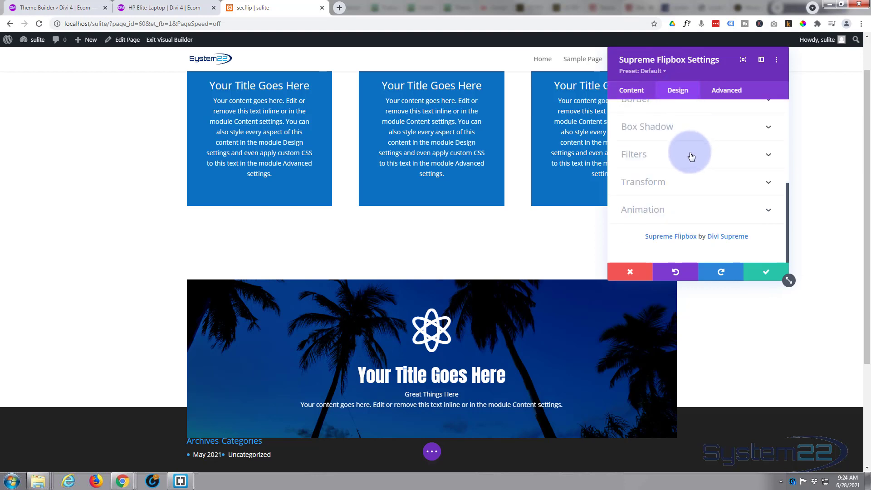
pyautogui.scroll(2, 691, 157)
pyautogui.click(691, 139)
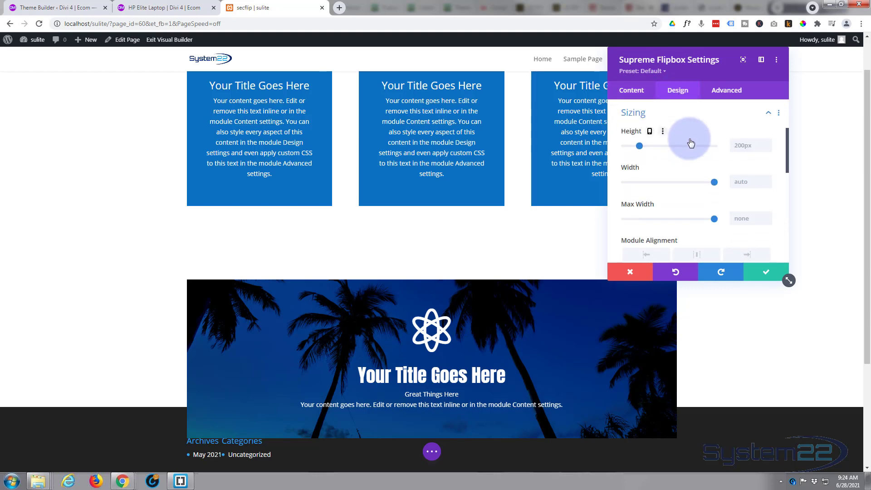
pyautogui.scroll(-2, 685, 211)
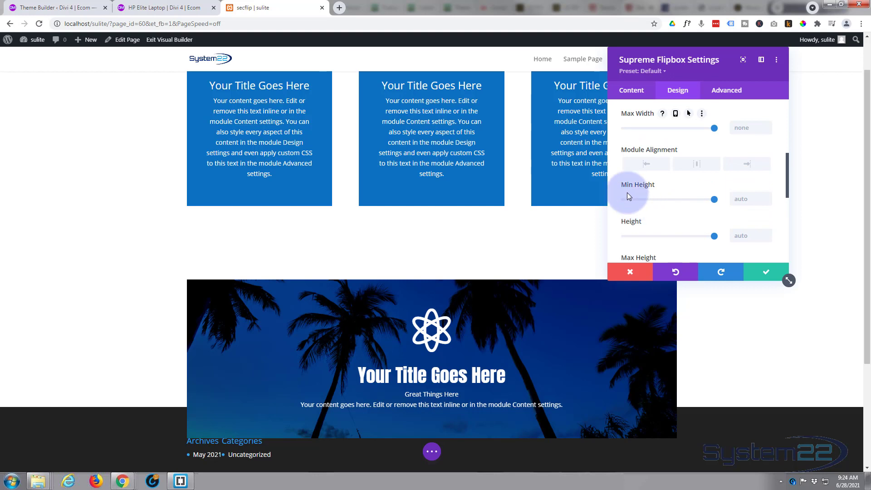
pyautogui.click(731, 201)
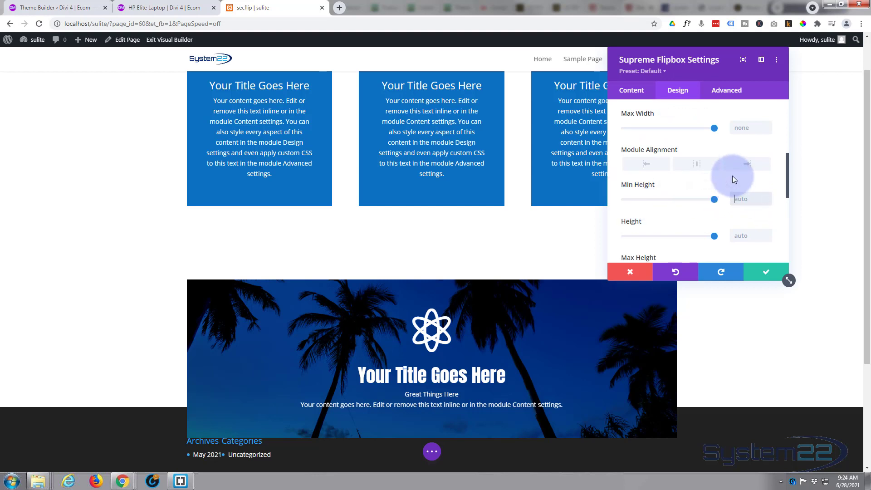
pyautogui.write('350px')
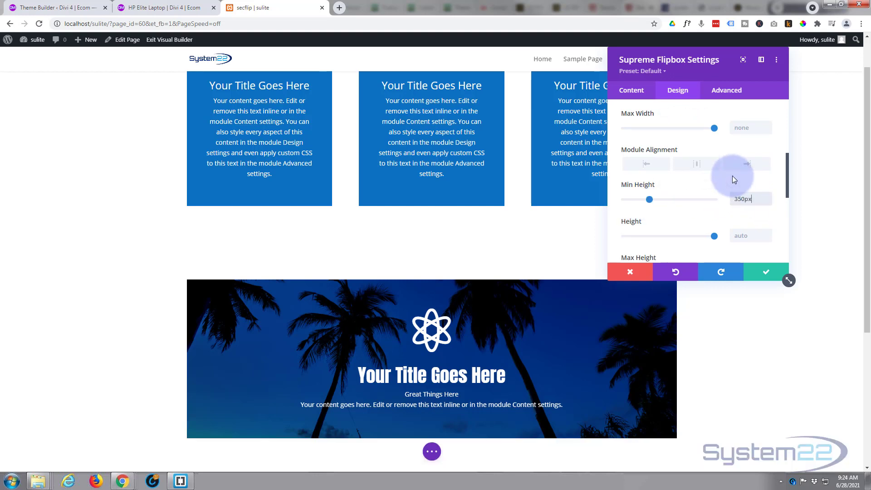
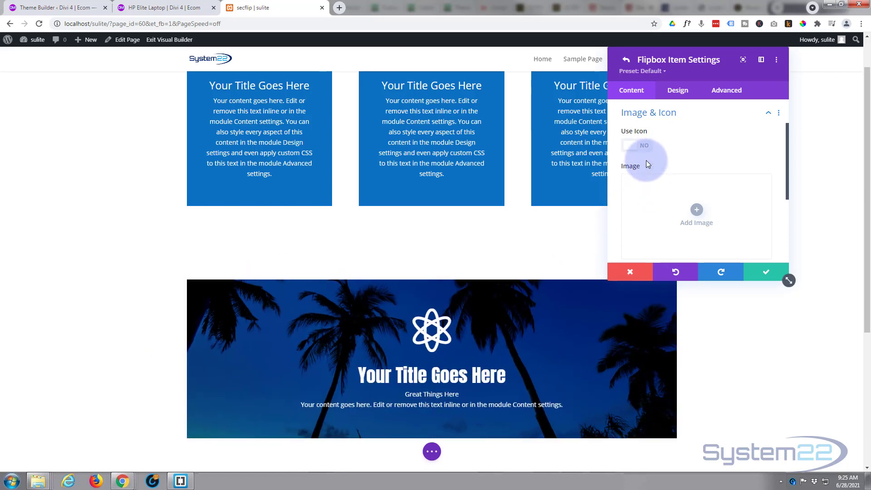
# Give the back-side flipbox item a button with the text "Learn more" and the URL "#".
pyautogui.scroll(-4, 647, 163)
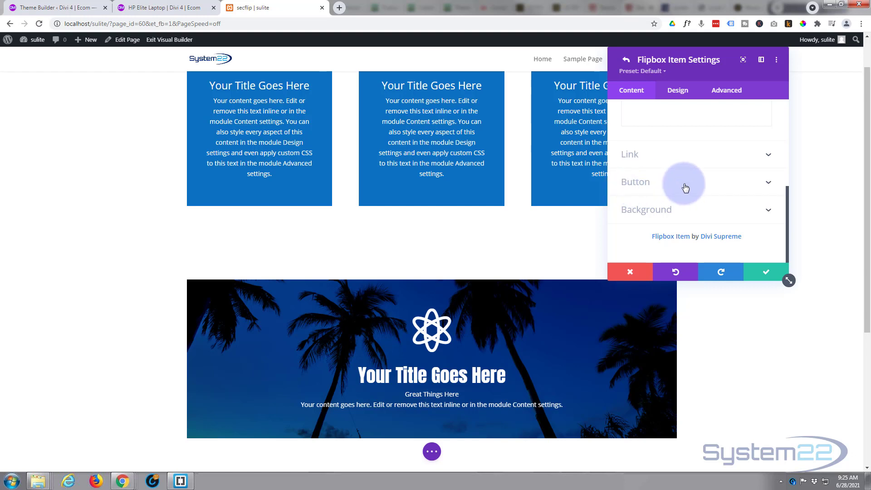
pyautogui.click(685, 186)
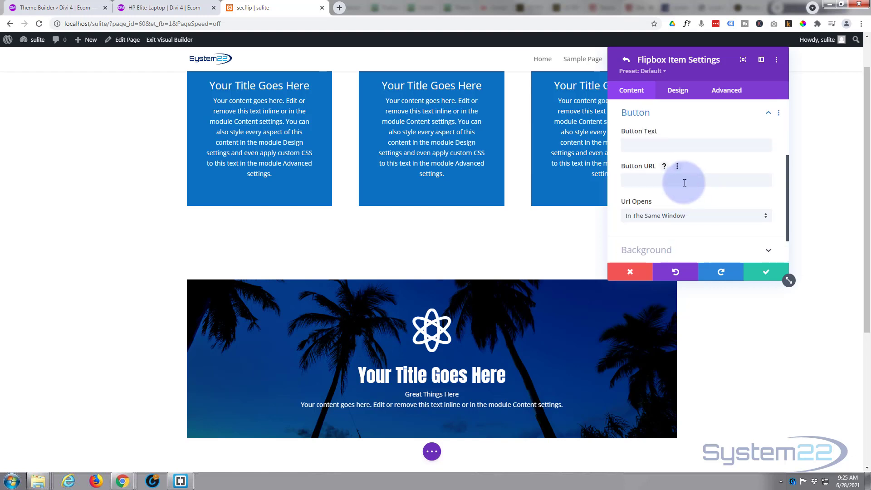
pyautogui.click(631, 143)
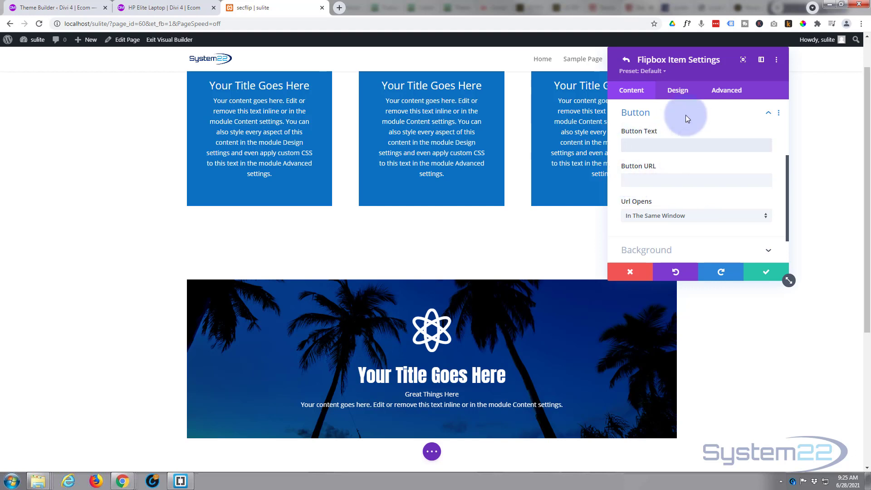
pyautogui.write('Learn ')
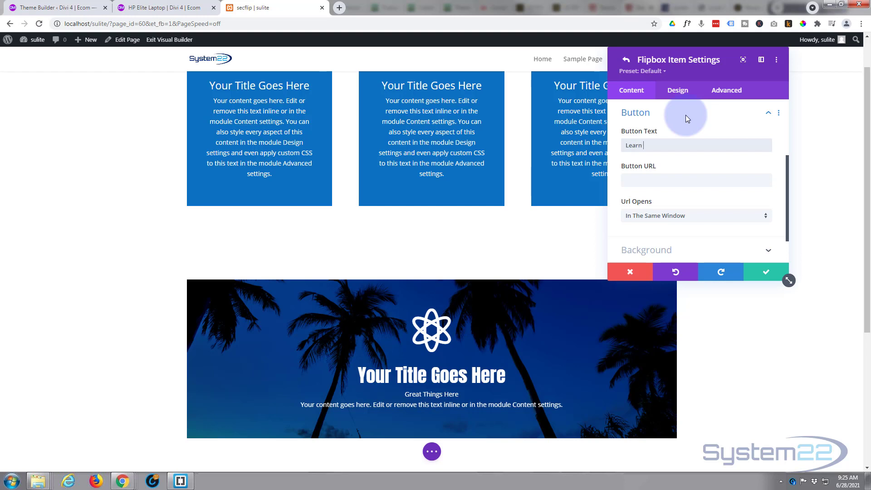
pyautogui.write('more')
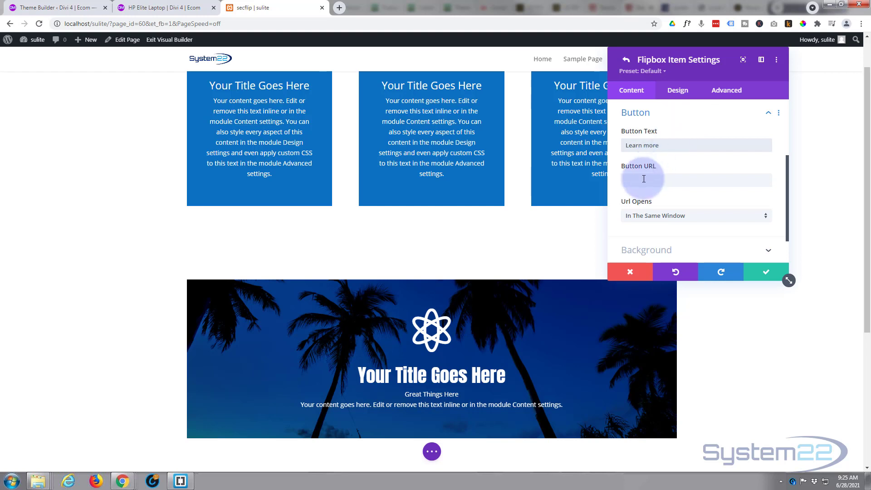
pyautogui.click(631, 182)
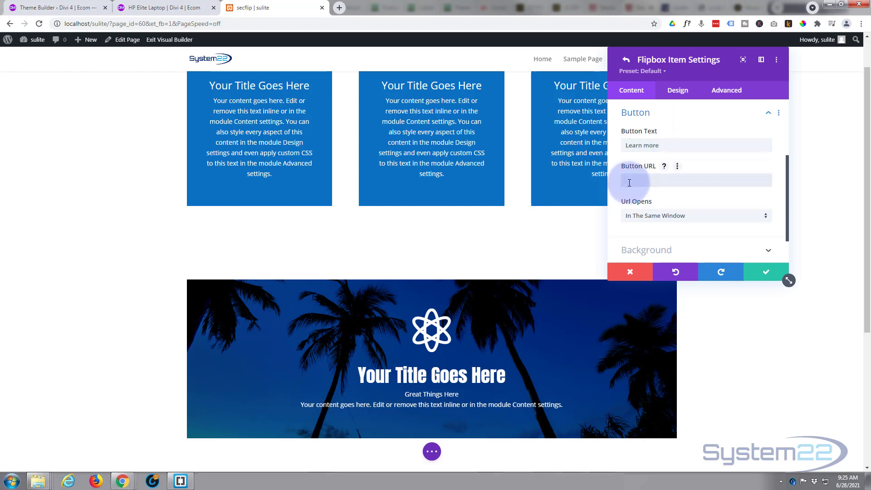
pyautogui.write('#')
pyautogui.moveTo(486, 335)
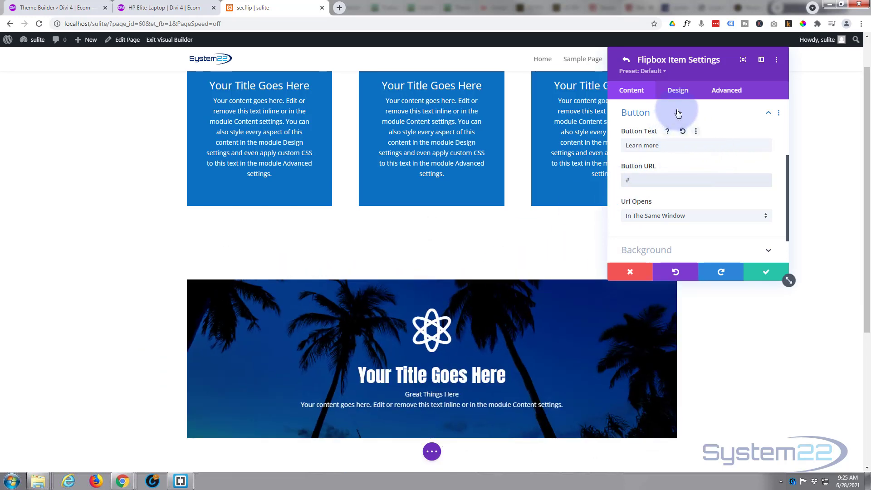
# Examine the back-side item's button style and alignment options, and preview its button on the flipped side.
pyautogui.click(678, 90)
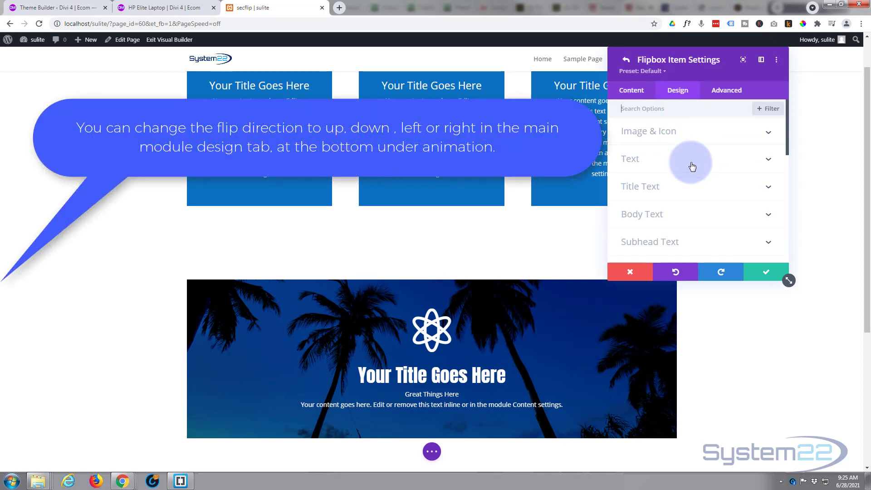
pyautogui.scroll(-3, 692, 167)
pyautogui.click(692, 166)
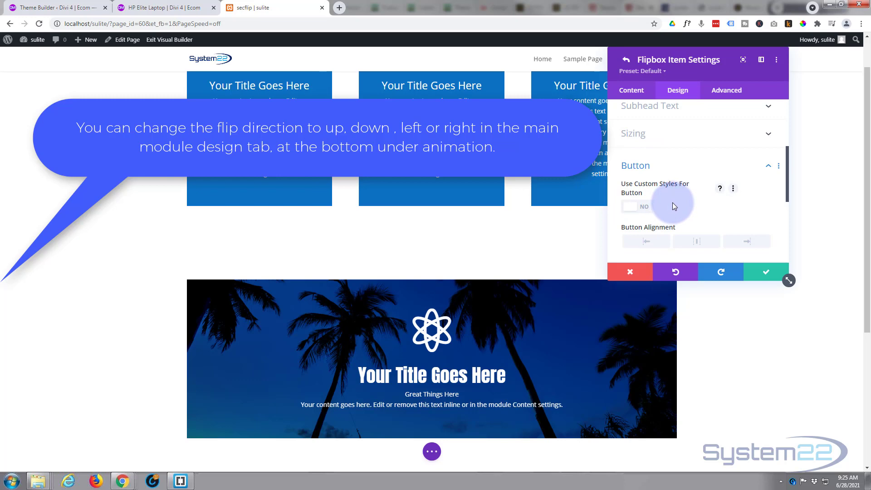
pyautogui.scroll(-3, 673, 203)
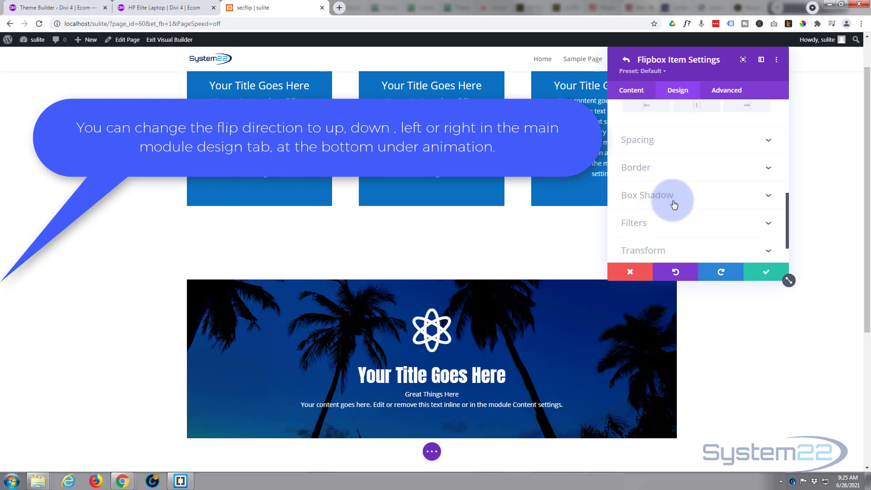
pyautogui.moveTo(460, 386)
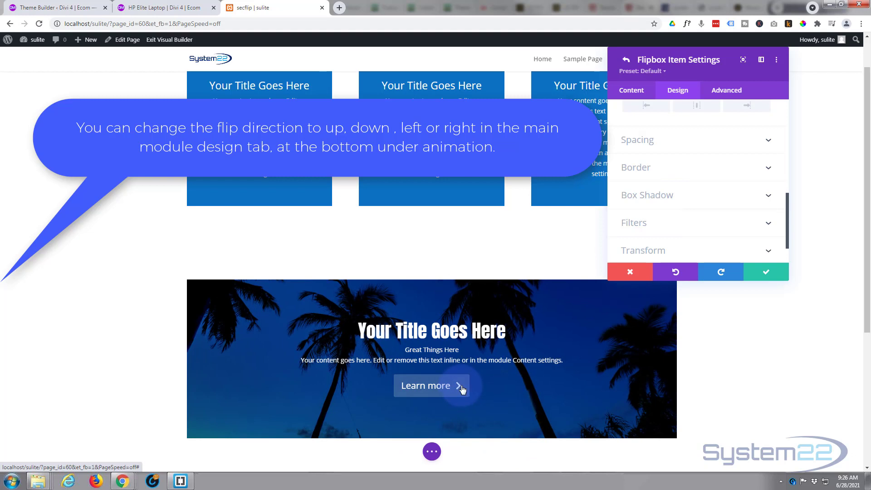
pyautogui.scroll(3, 679, 176)
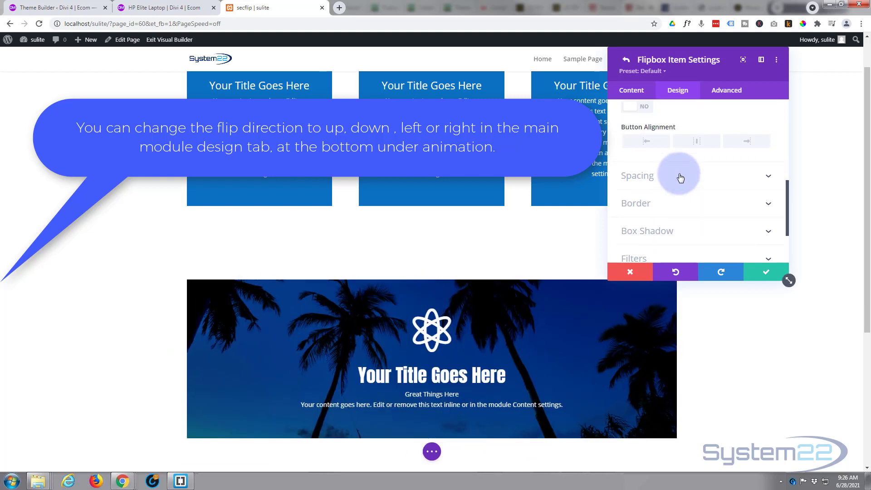
# Check the options for where the back-side item's button URL opens, without choosing a different one.
pyautogui.click(637, 102)
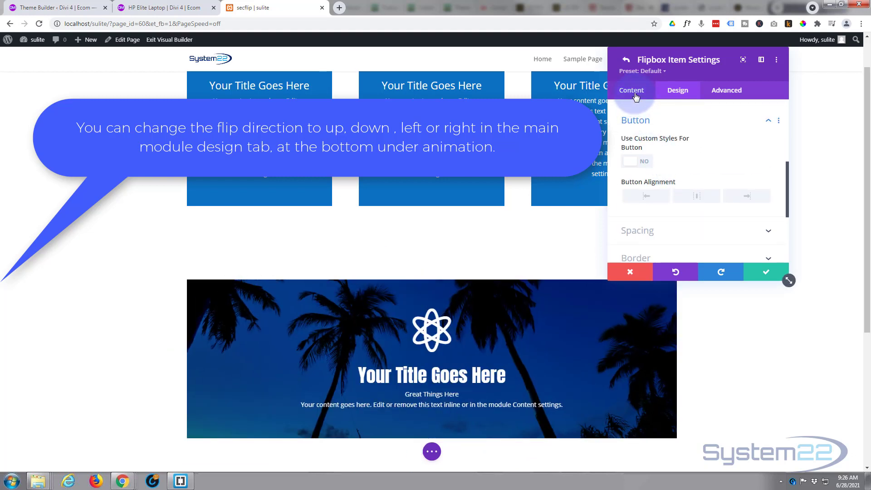
pyautogui.click(671, 184)
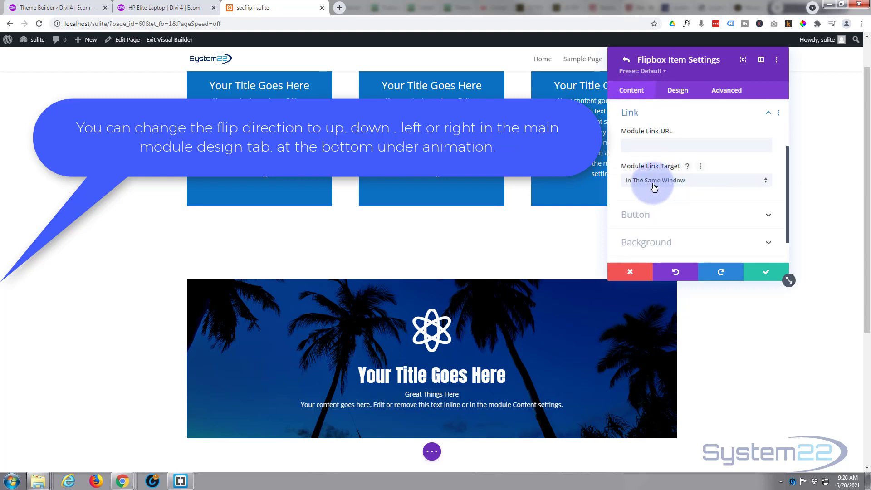
pyautogui.click(662, 215)
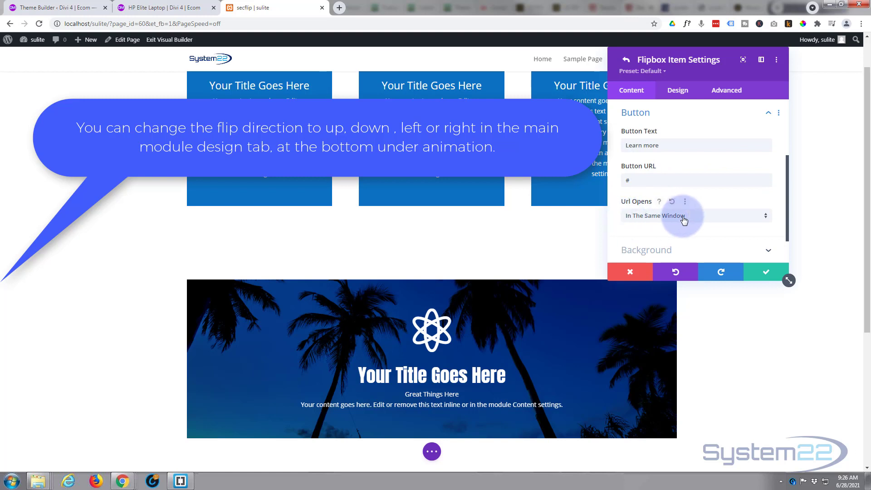
pyautogui.click(715, 223)
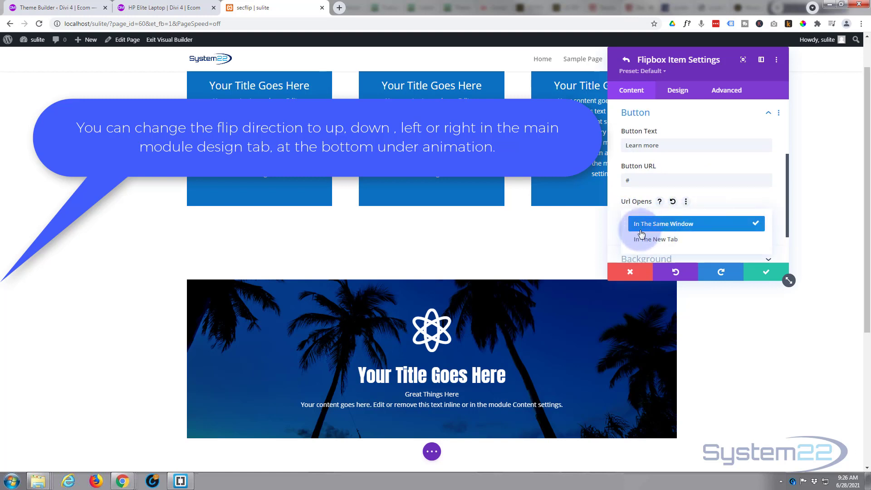
pyautogui.click(615, 217)
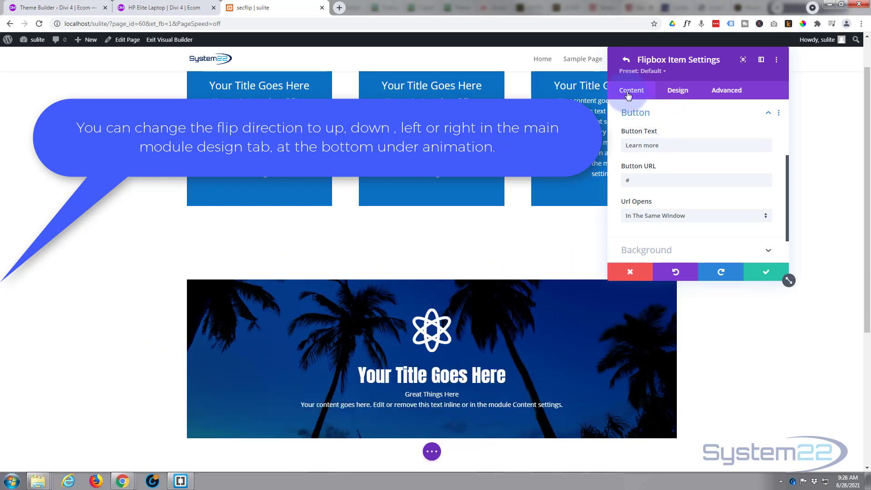
# Replace the back-side item's background image with the underwater dolphins picture from the media library, and save the item and the flipbox module.
pyautogui.scroll(-1, 657, 123)
pyautogui.click(700, 211)
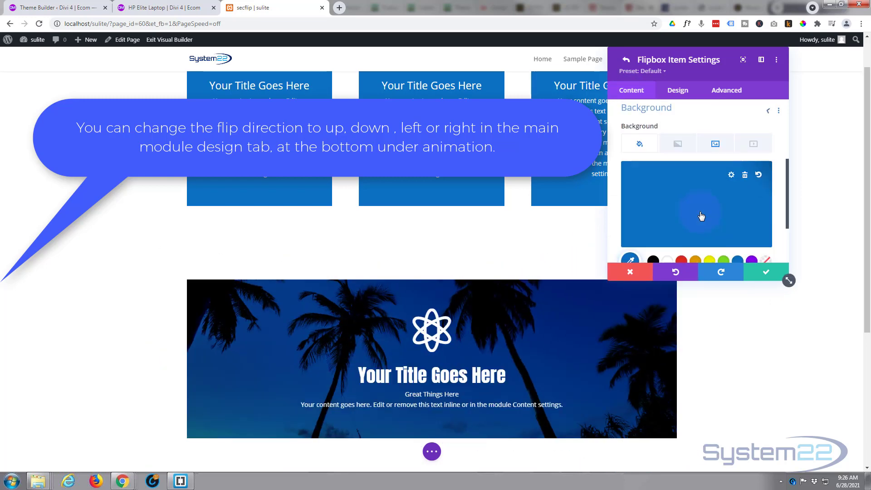
pyautogui.scroll(-1, 701, 211)
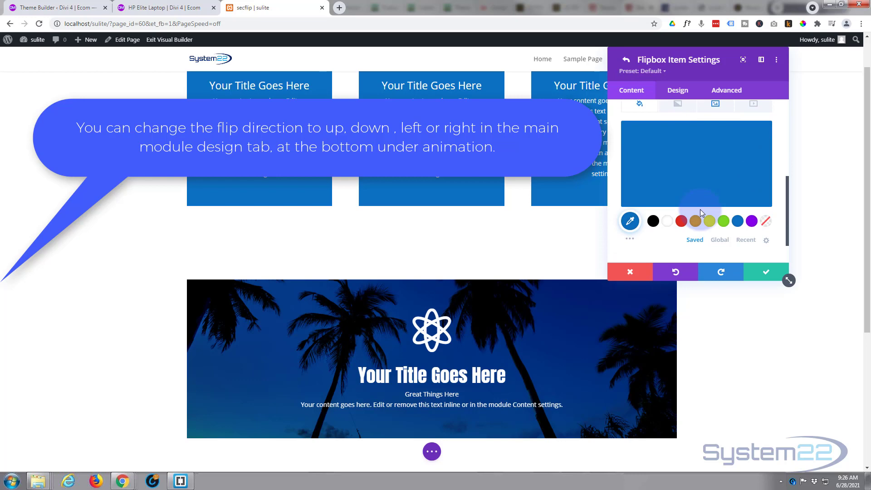
pyautogui.scroll(1, 700, 210)
pyautogui.click(721, 151)
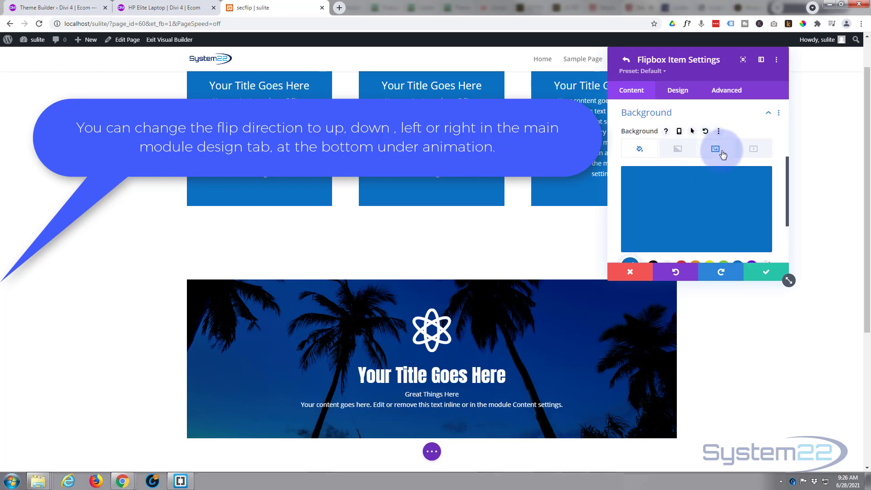
pyautogui.moveTo(712, 195)
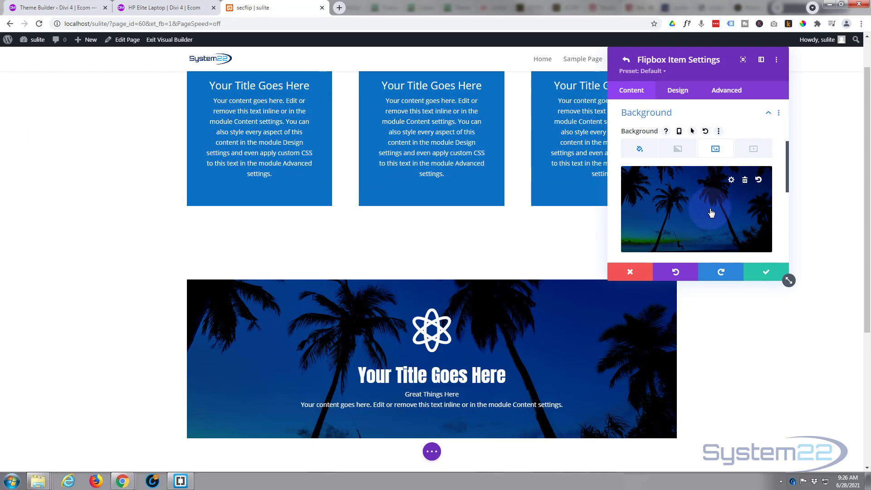
pyautogui.click(711, 213)
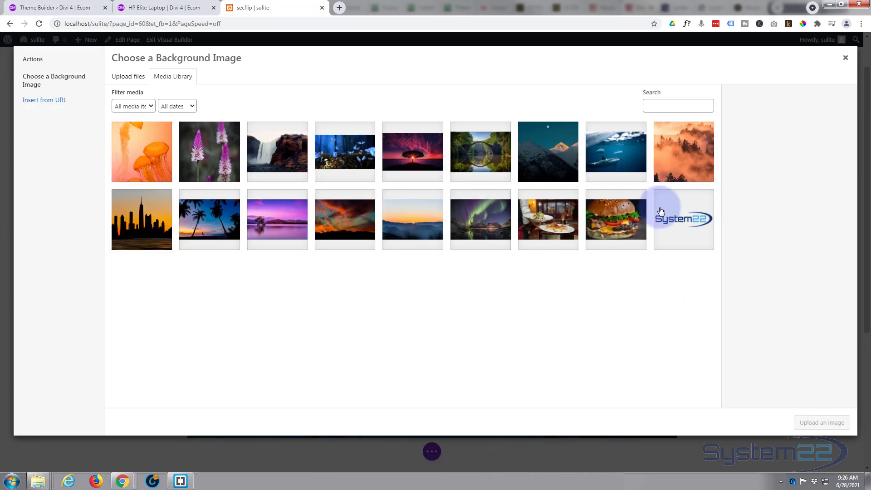
pyautogui.click(597, 158)
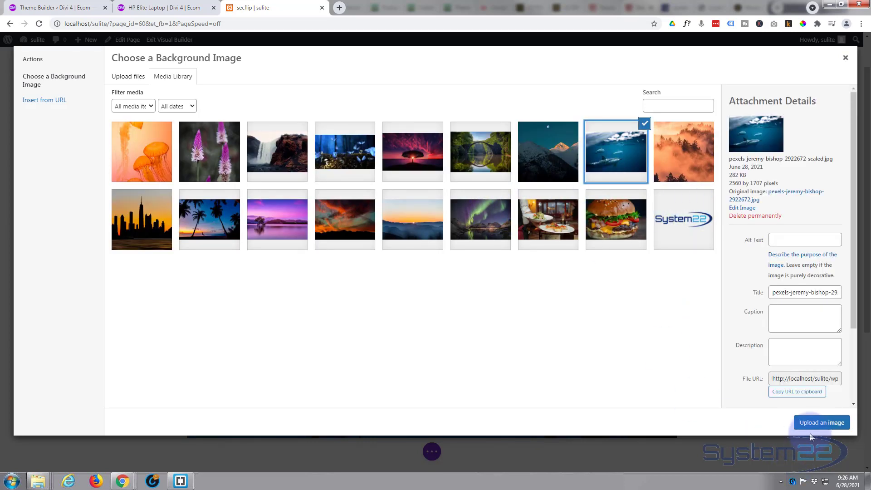
pyautogui.click(820, 423)
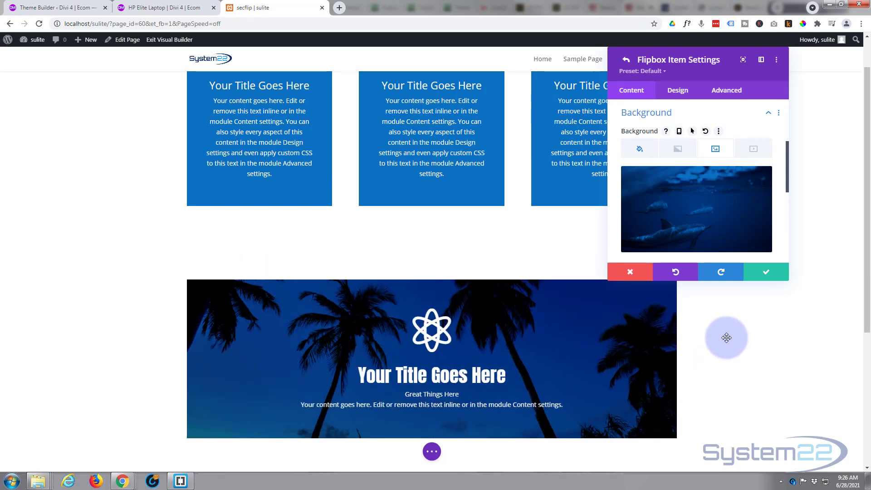
pyautogui.click(767, 273)
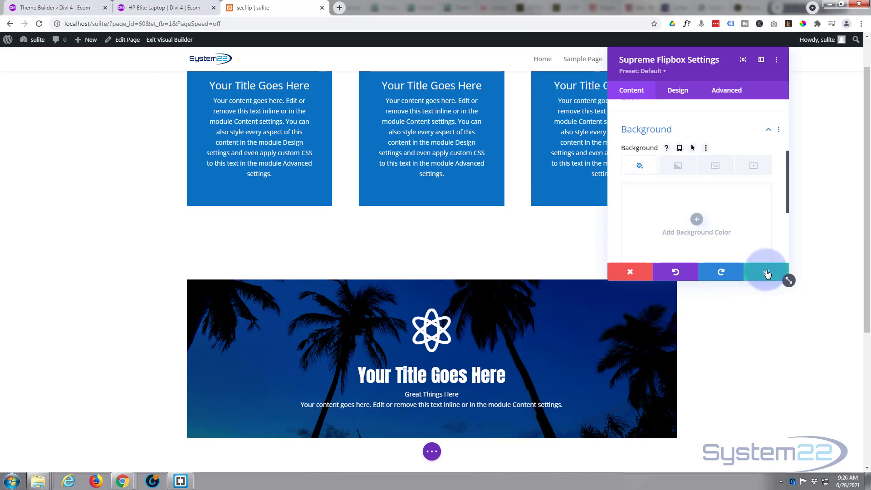
pyautogui.click(767, 274)
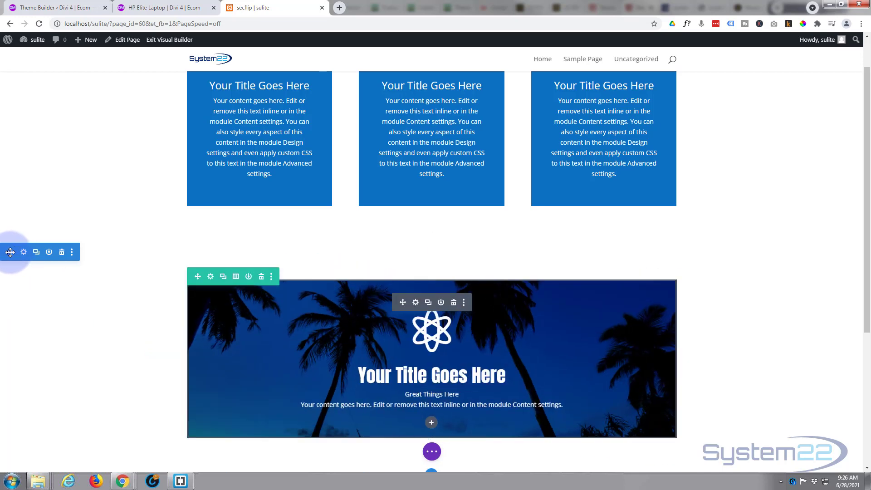
# Move the flipbox section above the section with the three blue boxes and set its top and bottom padding to 0px.
pyautogui.moveTo(12, 246); pyautogui.dragTo(40, 92)
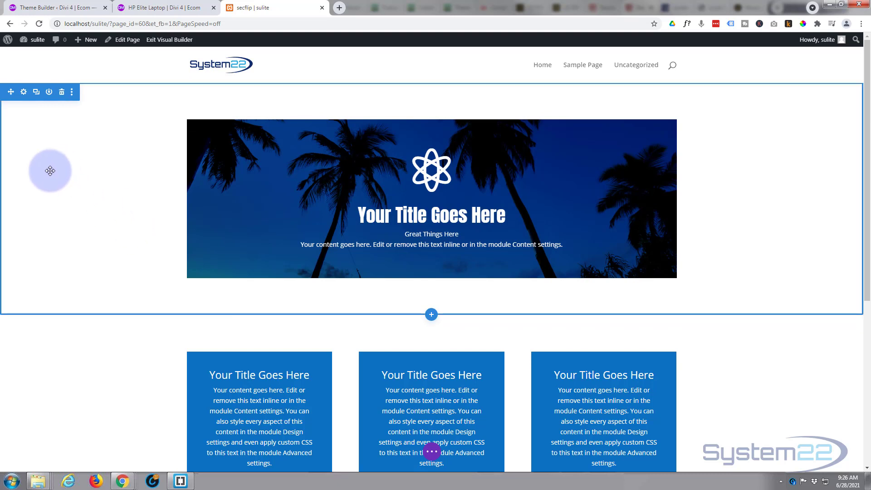
pyautogui.click(23, 92)
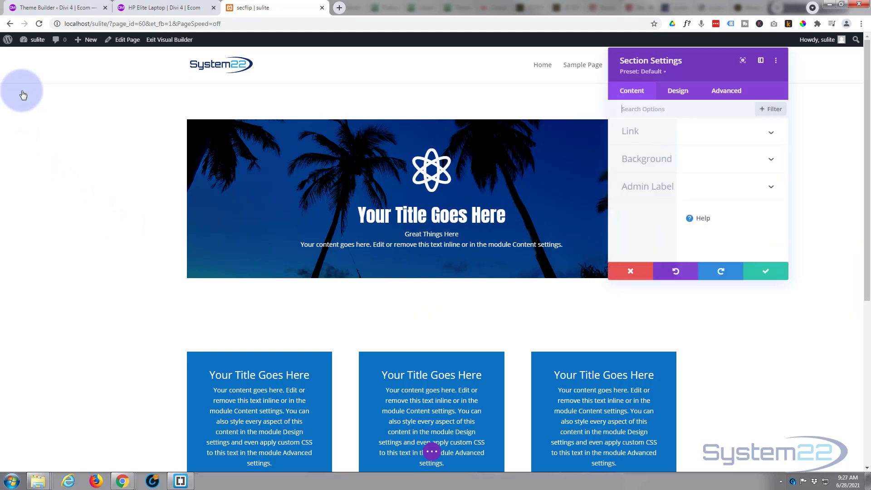
pyautogui.click(682, 93)
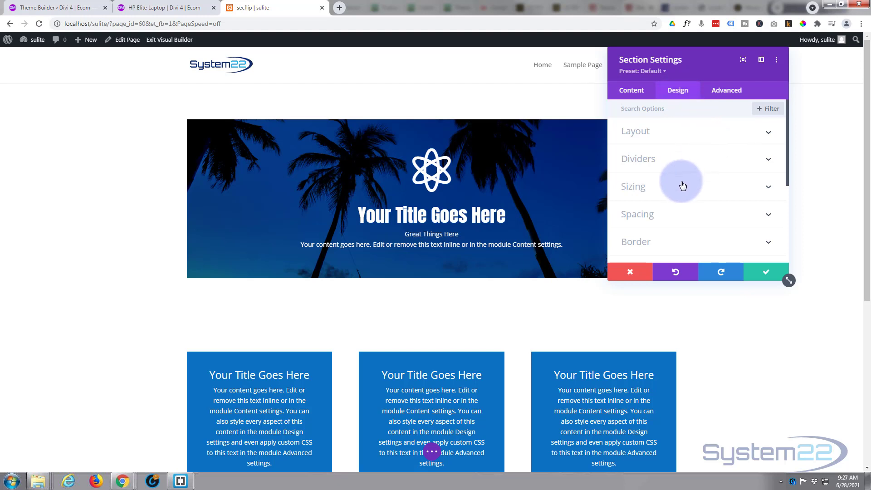
pyautogui.click(685, 214)
pyautogui.click(634, 192)
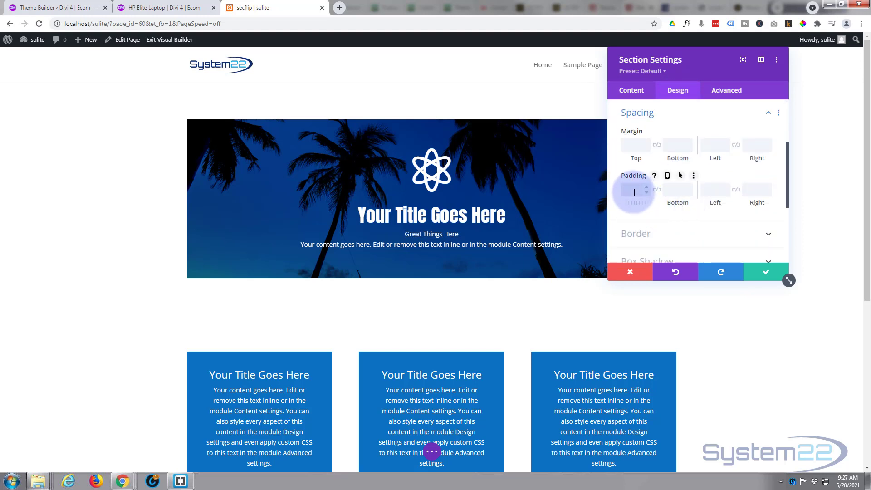
pyautogui.write('0px')
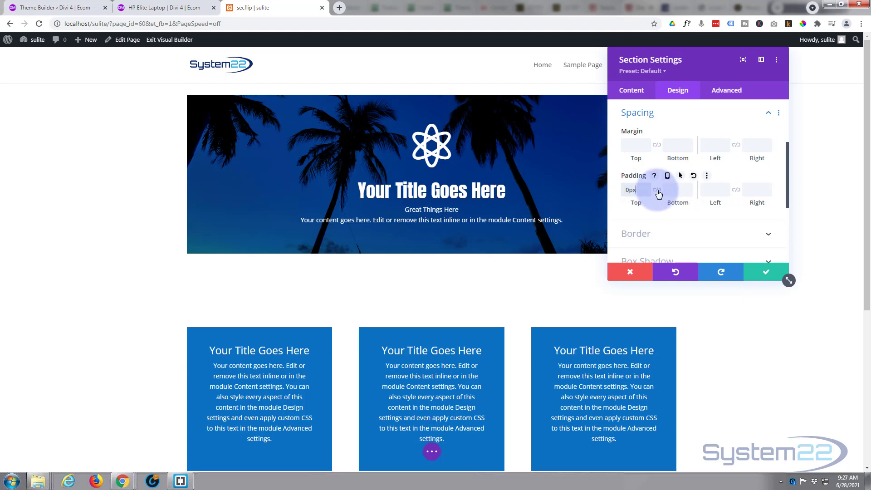
pyautogui.click(657, 191)
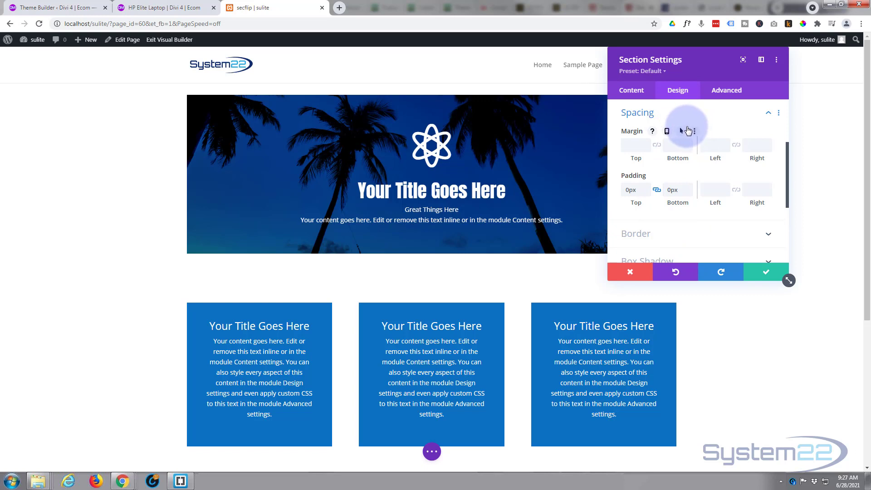
# Give the flipbox section a black #000000 background color and save the section settings.
pyautogui.click(623, 90)
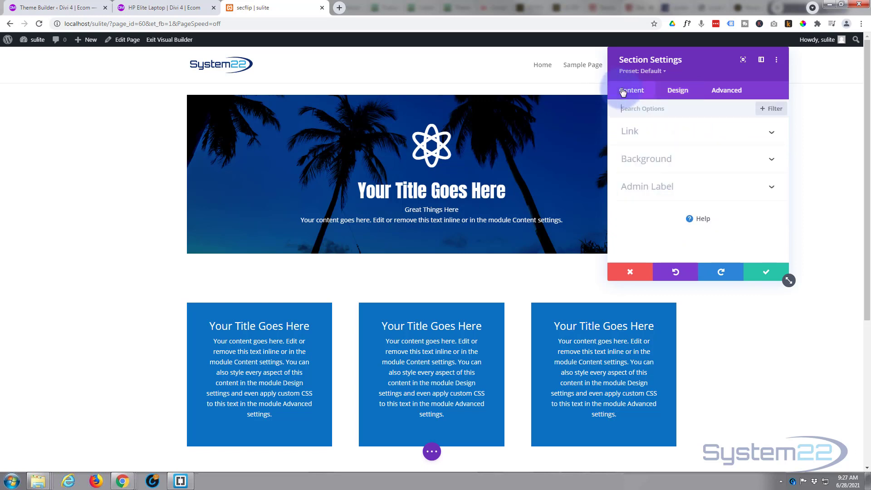
pyautogui.click(654, 161)
pyautogui.scroll(-2, 651, 191)
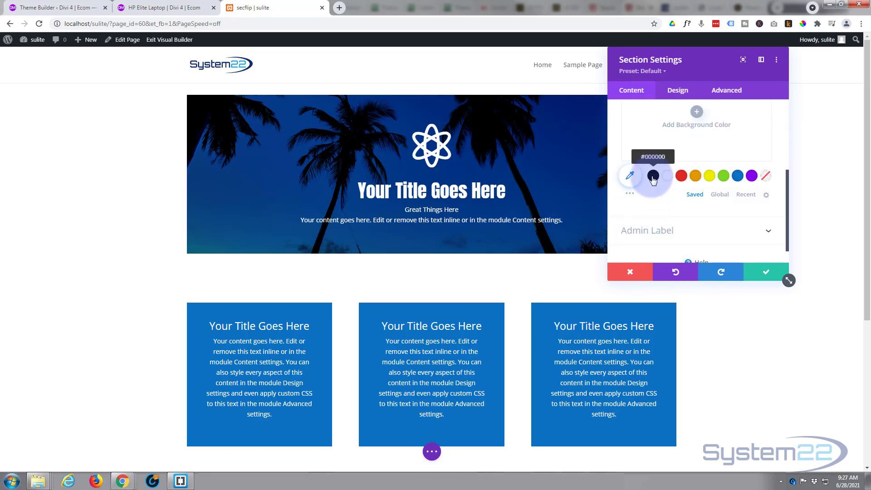
pyautogui.click(653, 177)
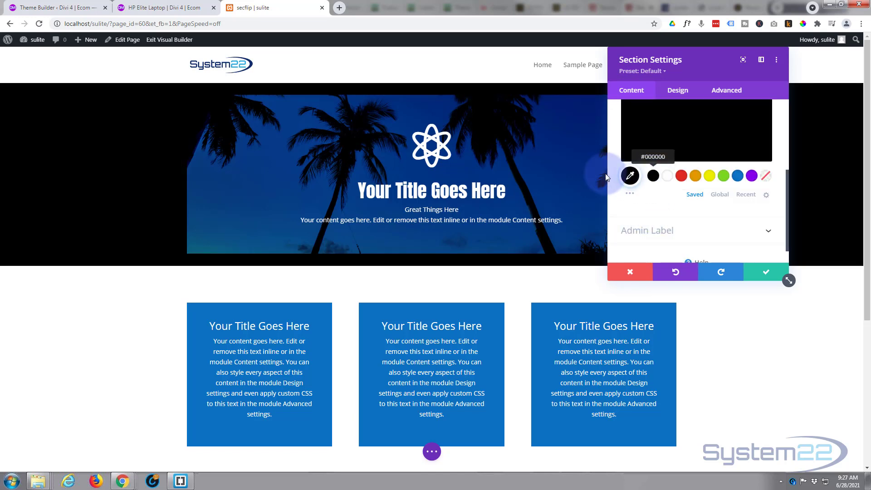
pyautogui.click(381, 264)
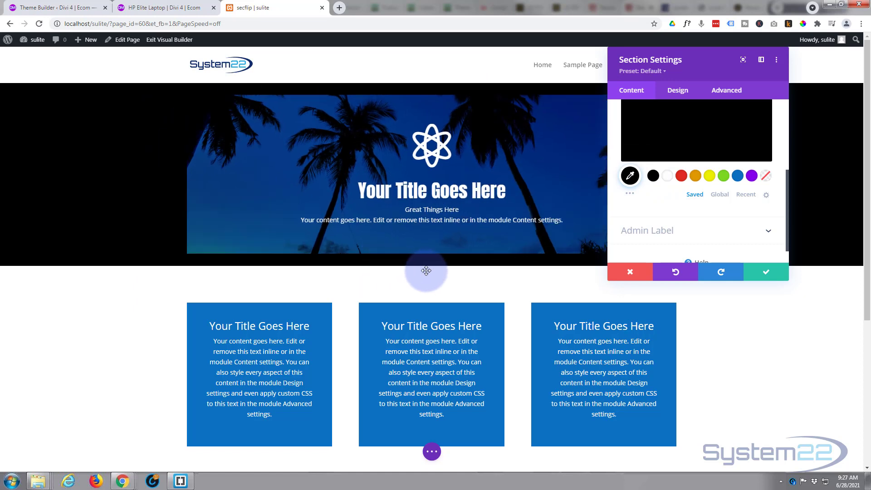
pyautogui.click(767, 273)
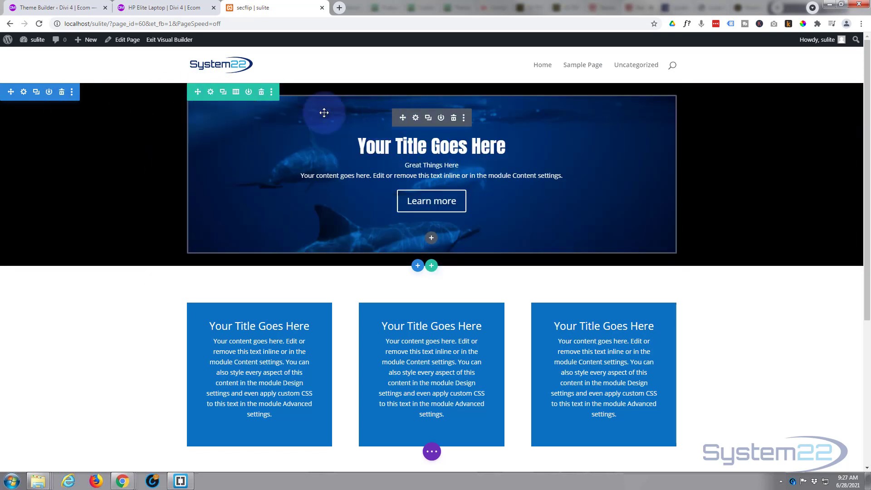
# Set the top and bottom padding of the row holding the flipbox to 0px.
pyautogui.click(210, 92)
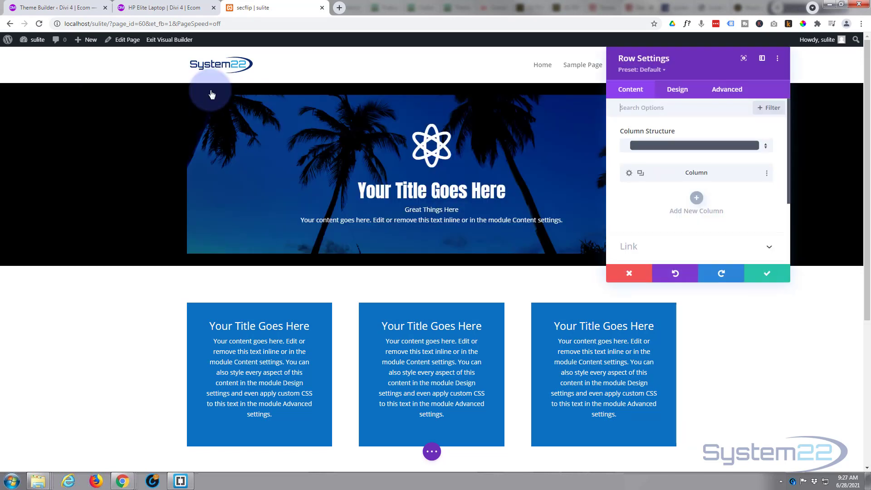
pyautogui.click(677, 91)
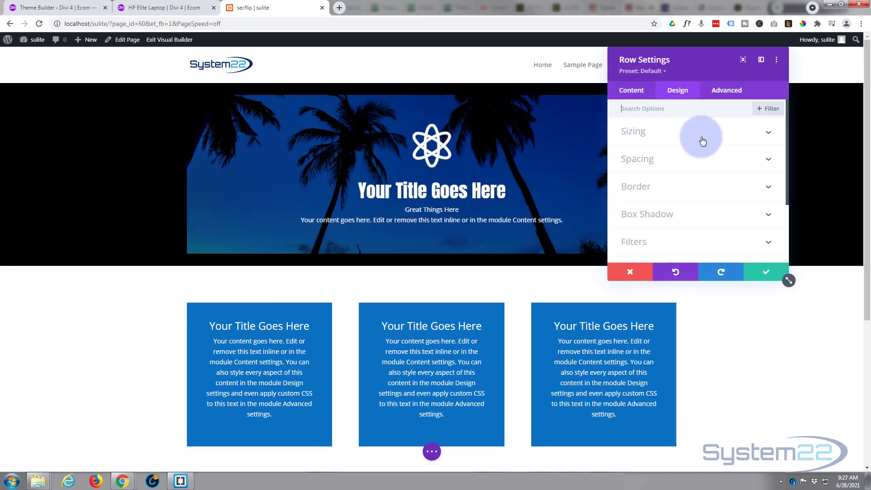
pyautogui.click(692, 165)
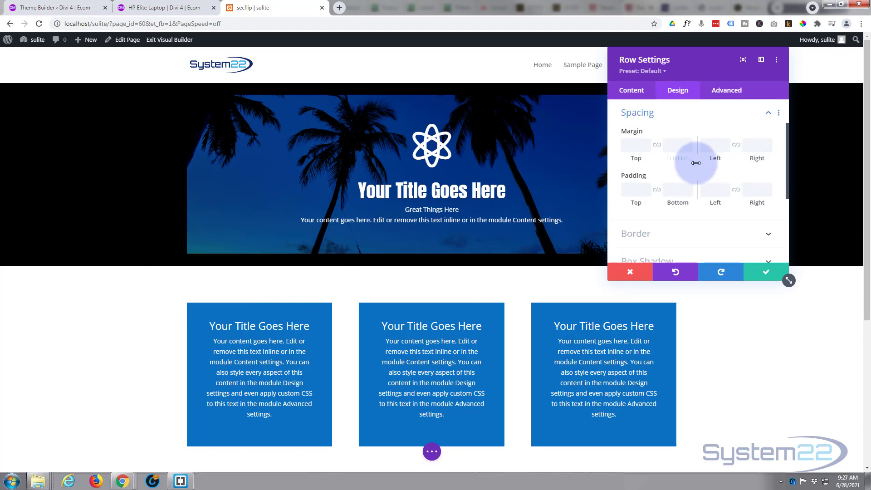
pyautogui.click(633, 189)
pyautogui.write('0')
pyautogui.click(657, 190)
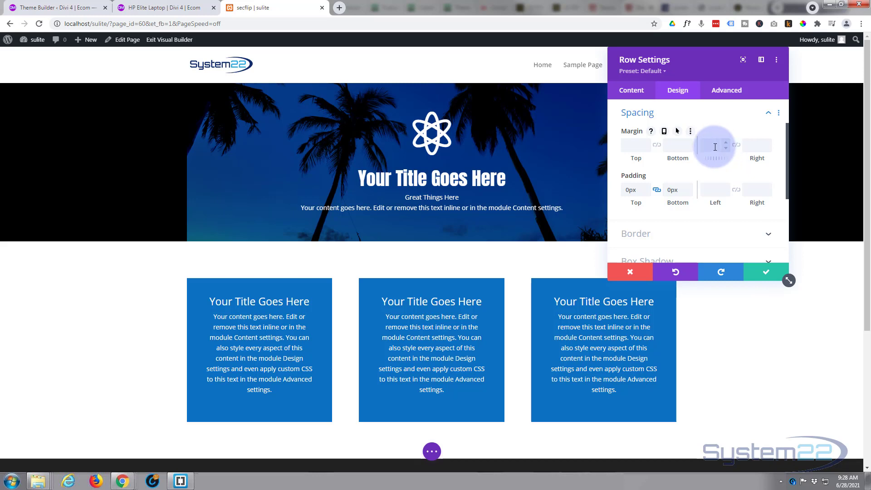
# Set the flipbox row's width and max width to 100% and save the row settings.
pyautogui.click(677, 115)
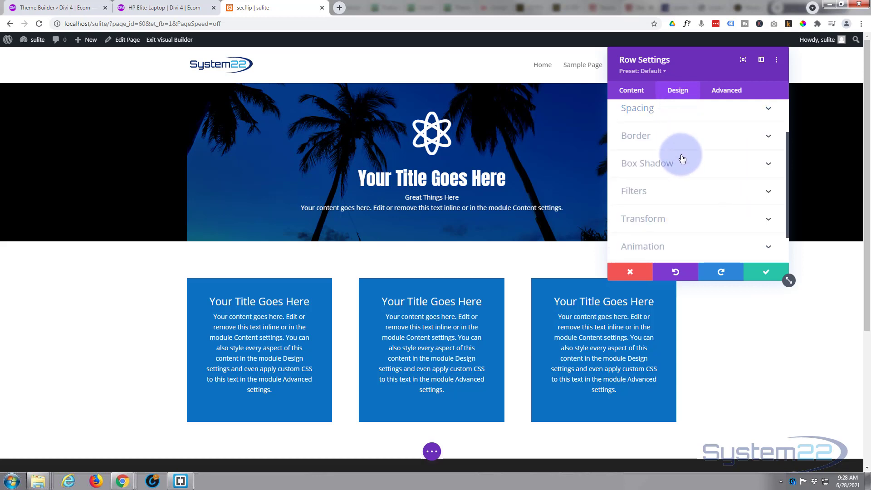
pyautogui.scroll(1, 685, 163)
pyautogui.click(666, 131)
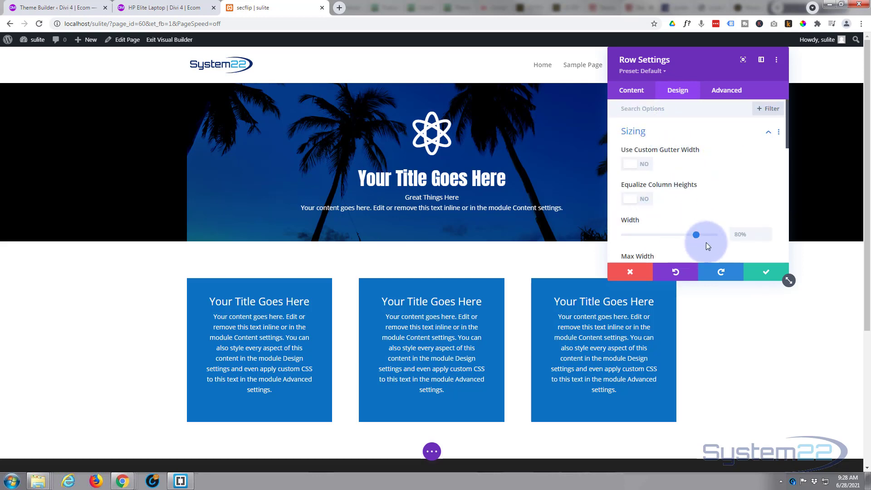
pyautogui.moveTo(696, 234); pyautogui.dragTo(734, 235)
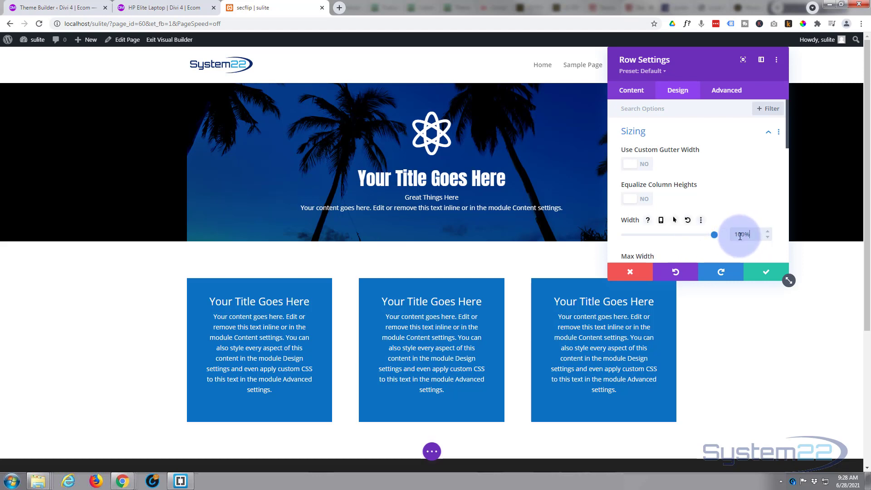
pyautogui.doubleClick(731, 234)
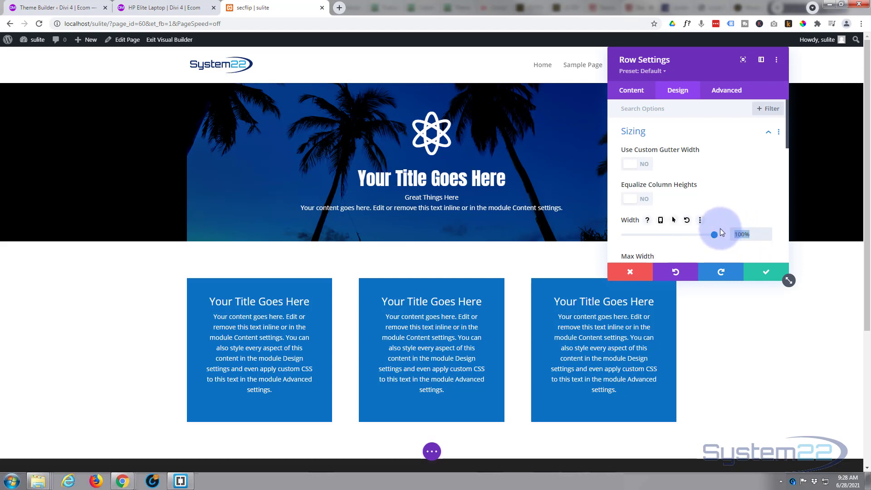
pyautogui.scroll(-3, 726, 195)
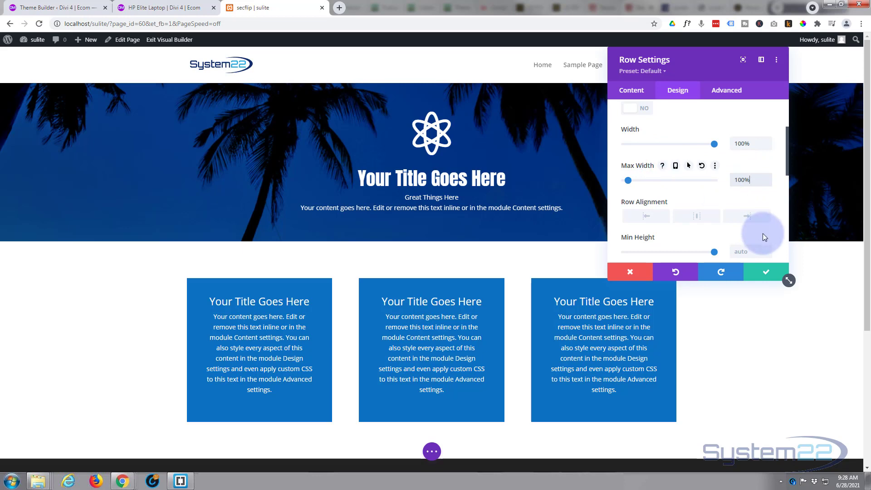
pyautogui.click(769, 276)
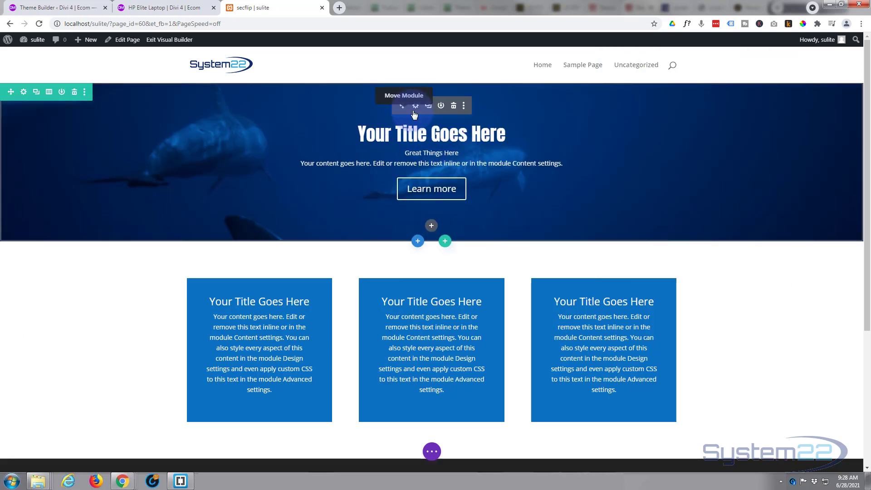
# Set the minimum height of the first flipbox item to 450px and save the item's settings.
pyautogui.click(415, 106)
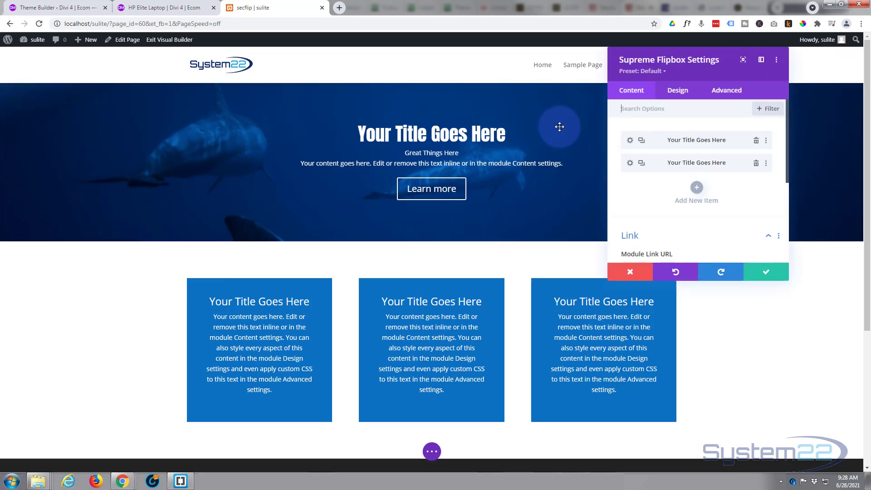
pyautogui.click(629, 140)
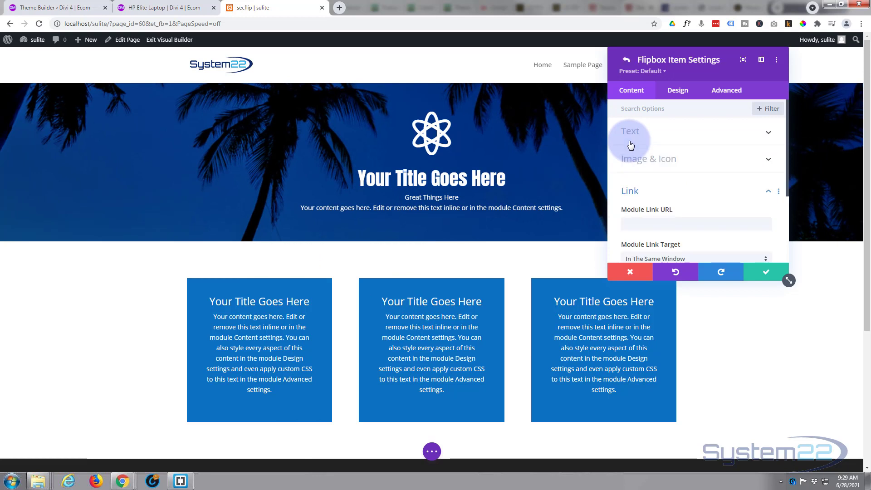
pyautogui.click(678, 92)
pyautogui.scroll(-2, 698, 208)
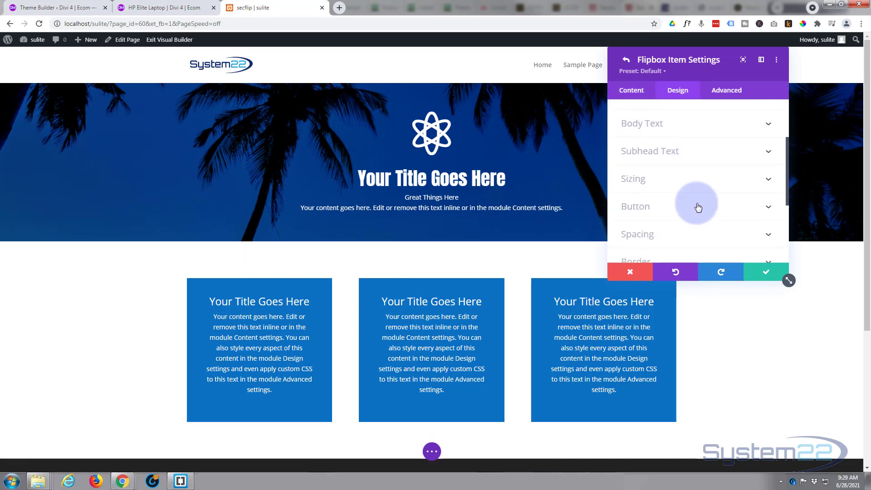
pyautogui.click(689, 183)
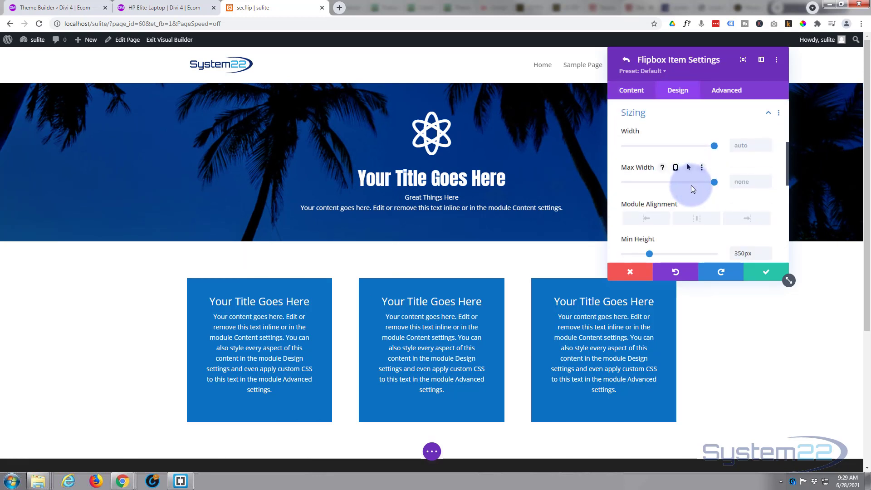
pyautogui.scroll(-1, 691, 185)
pyautogui.click(742, 208)
pyautogui.moveTo(742, 208); pyautogui.dragTo(739, 209)
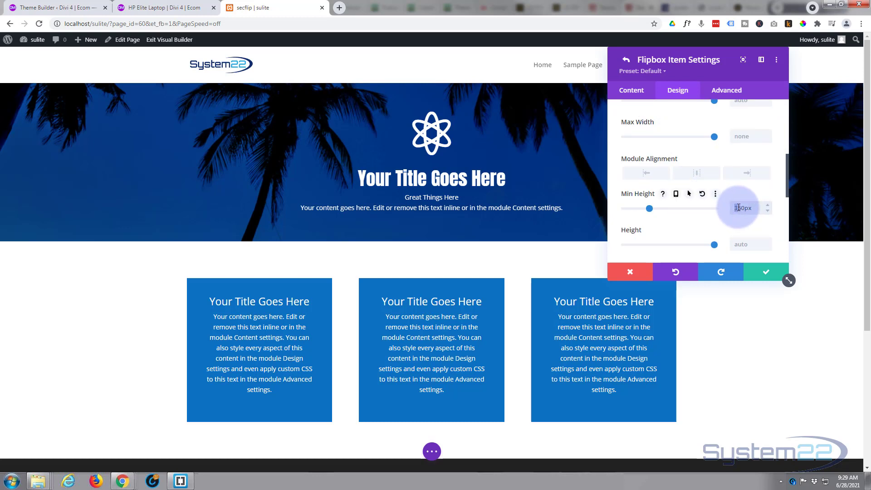
pyautogui.write('4')
pyautogui.click(764, 274)
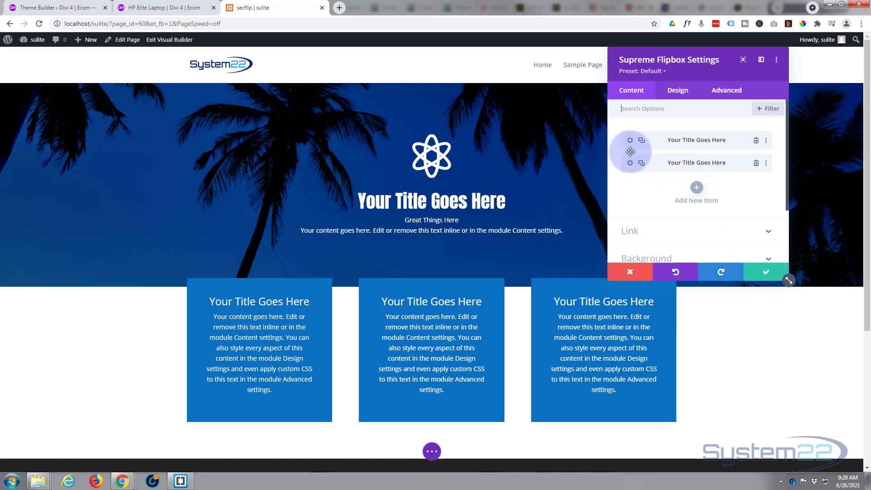
# Set the second flipbox item's minimum height to 450px as well and save that item.
pyautogui.click(631, 163)
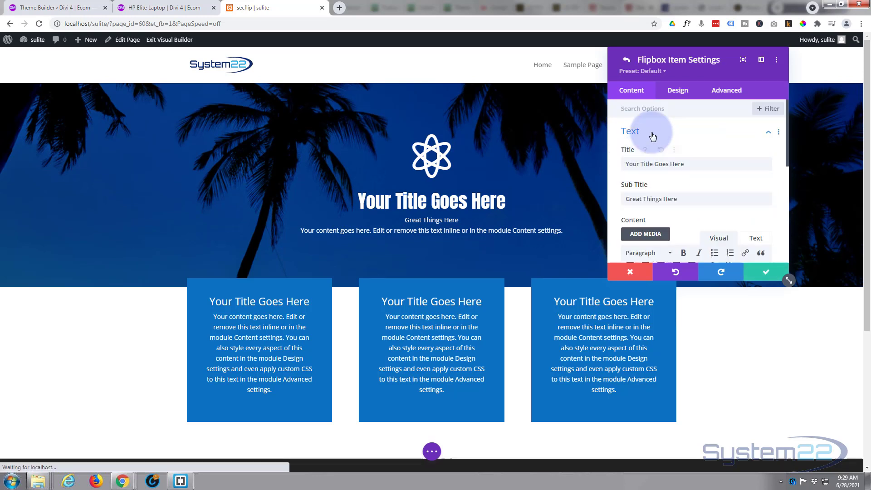
pyautogui.click(677, 90)
pyautogui.scroll(1, 676, 147)
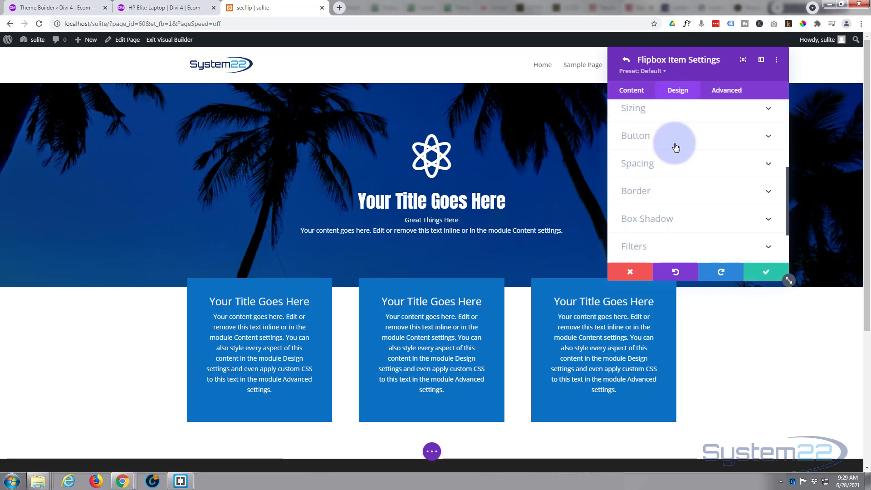
pyautogui.click(686, 117)
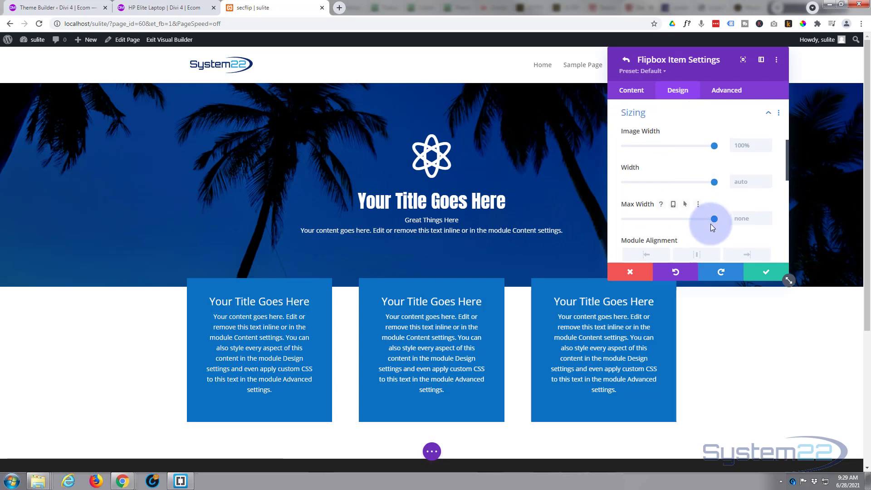
pyautogui.scroll(-2, 714, 224)
pyautogui.click(739, 199)
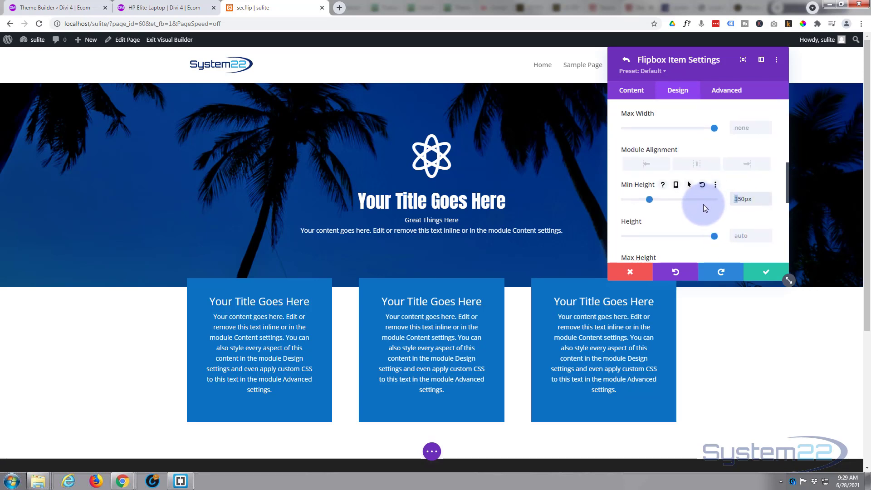
pyautogui.press('Delete')
pyautogui.write('4')
pyautogui.click(766, 272)
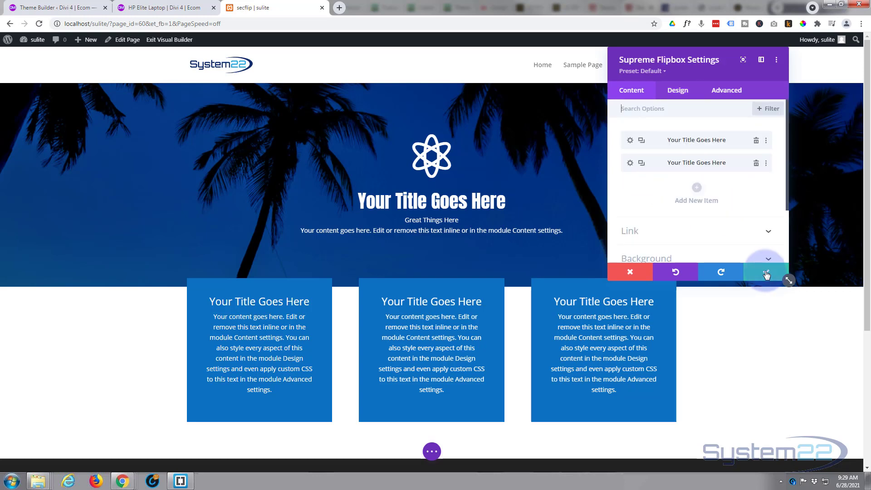
# Set the minimum height of the whole Supreme Flipbox module to 450px and save the module settings.
pyautogui.click(683, 91)
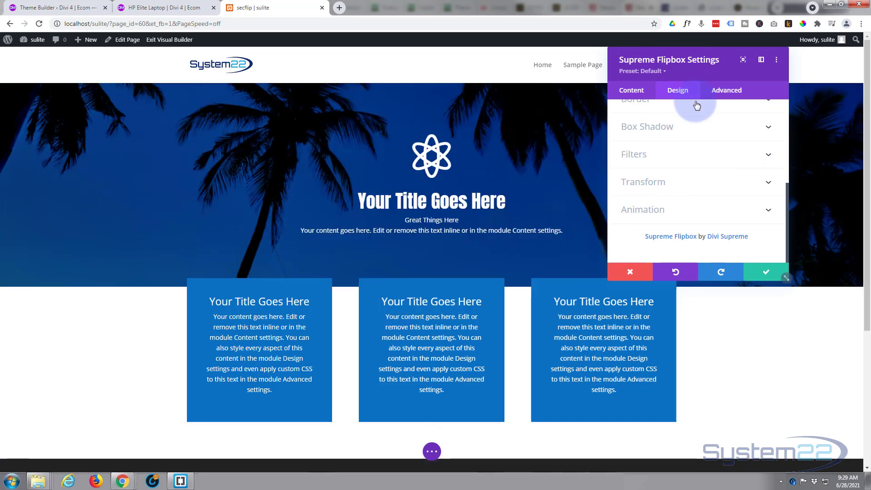
pyautogui.scroll(3, 685, 129)
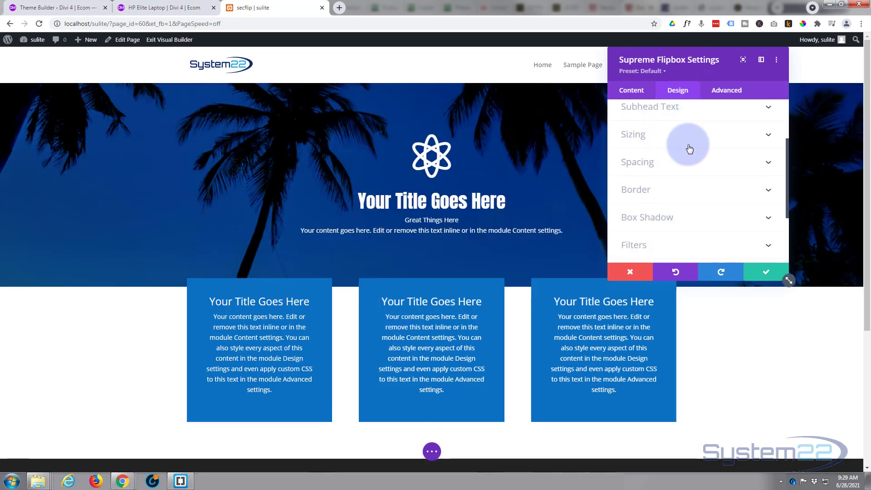
pyautogui.click(687, 133)
pyautogui.scroll(-3, 711, 199)
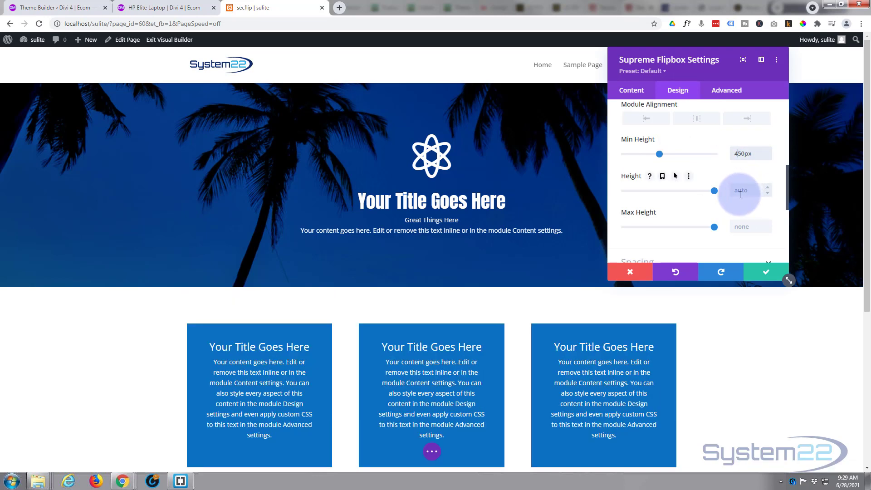
pyautogui.click(761, 278)
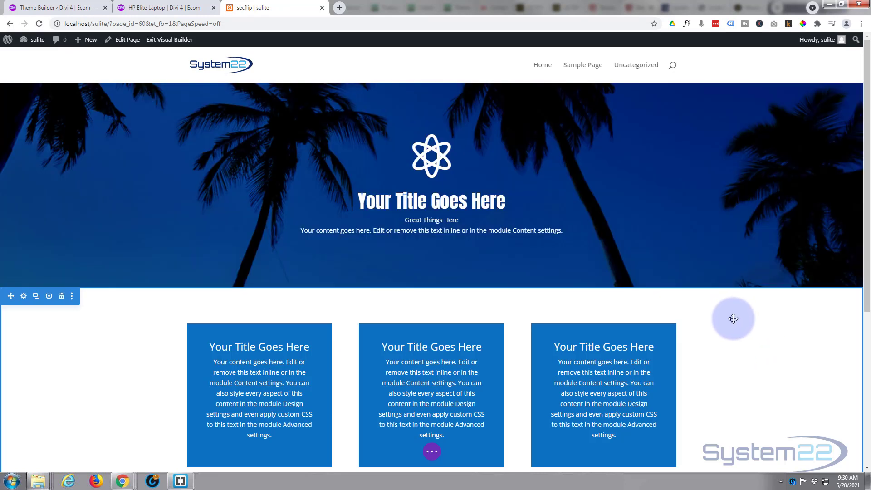
# Save the page as a draft and exit the visual builder to view the live page.
pyautogui.click(431, 452)
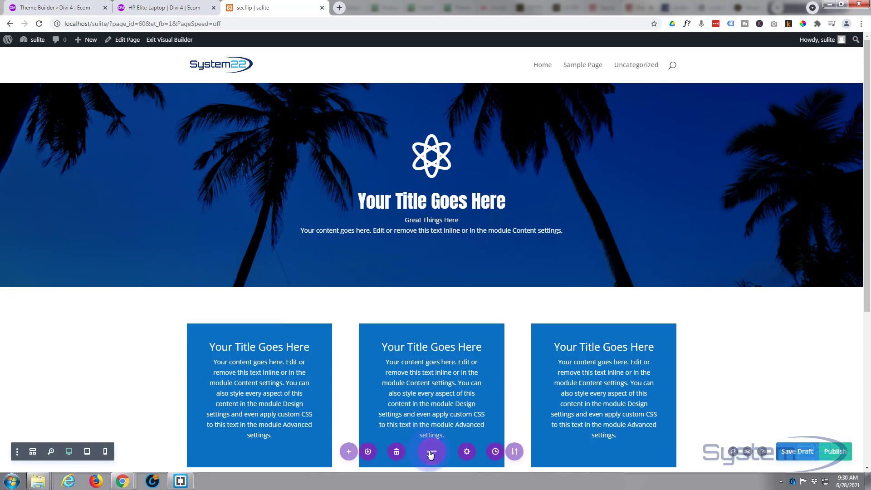
pyautogui.click(802, 455)
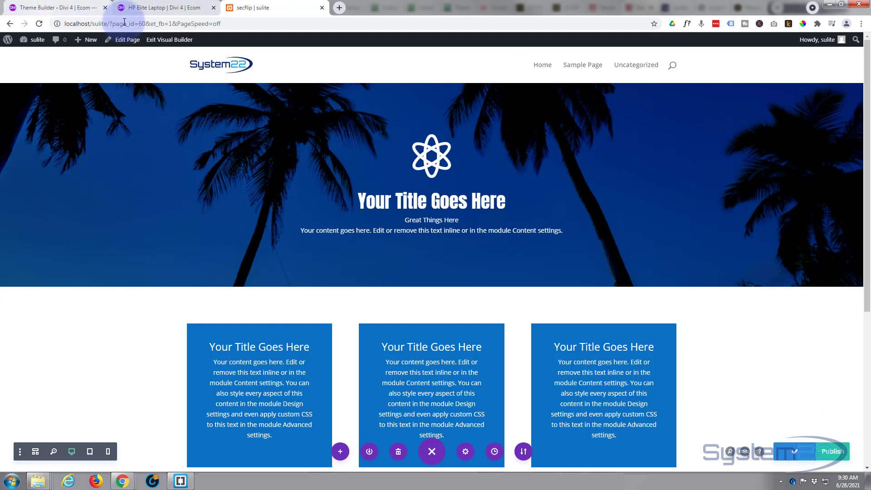
pyautogui.click(159, 41)
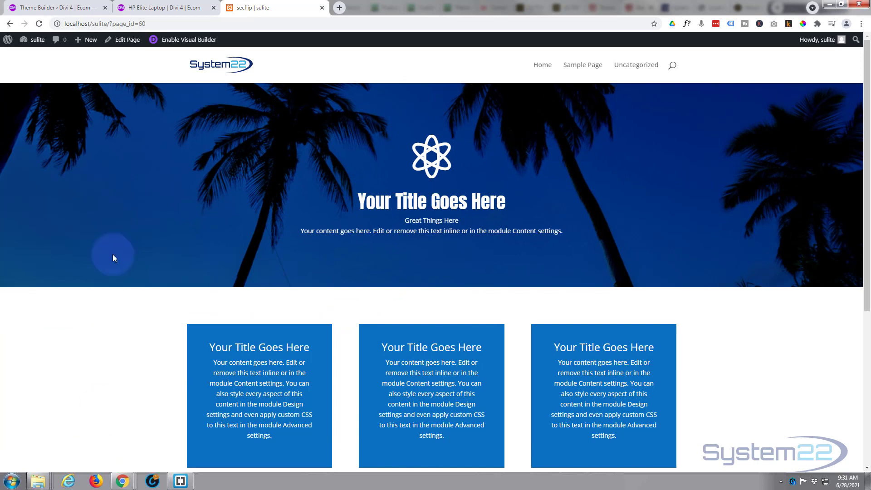
# Reopen the page in the visual builder, set the flipbox module's horizontal and vertical overflow to Hidden, and save the module.
pyautogui.click(184, 39)
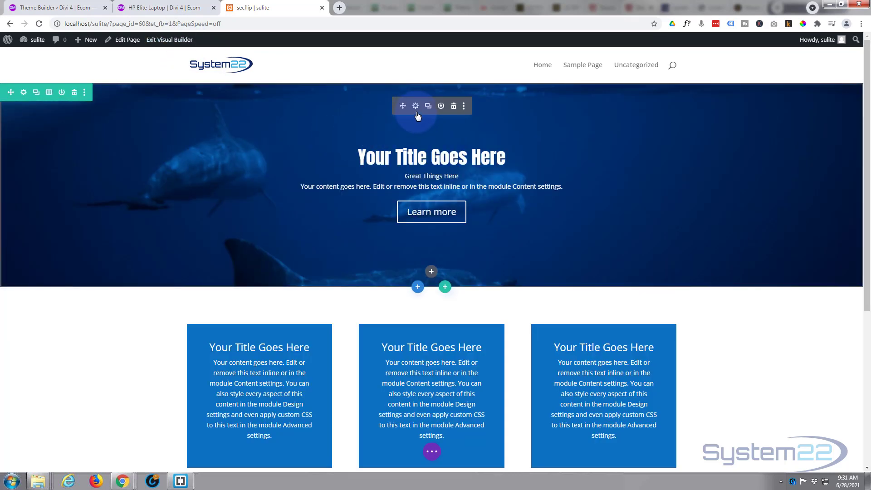
pyautogui.click(415, 106)
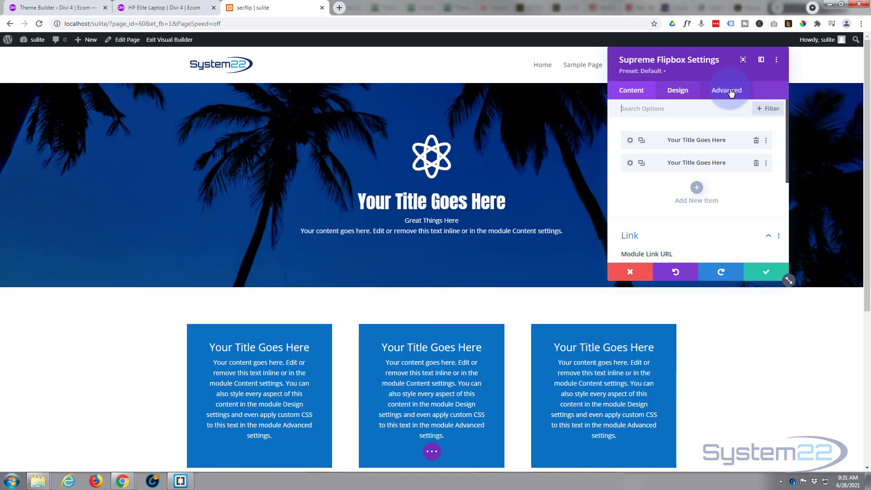
pyautogui.click(727, 90)
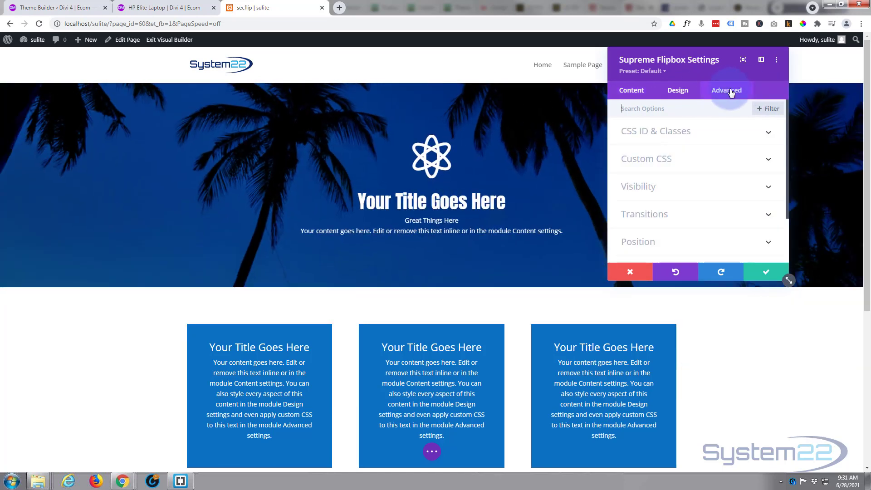
pyautogui.click(725, 186)
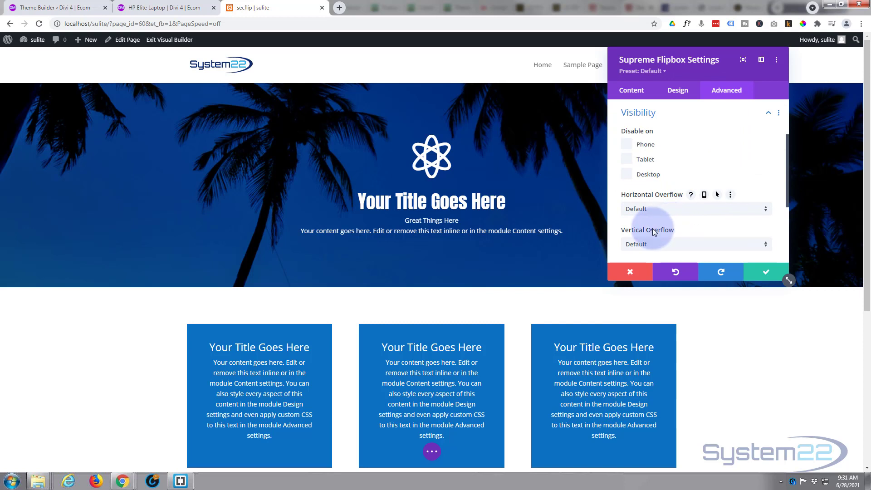
pyautogui.click(661, 209)
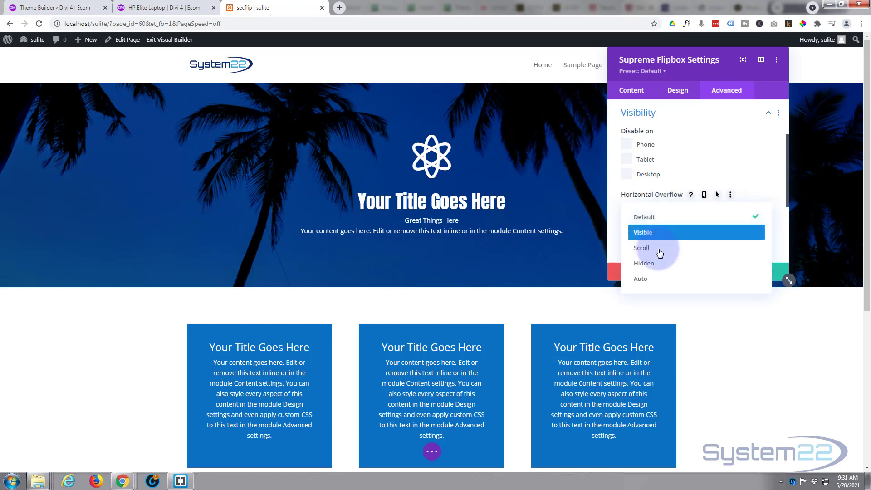
pyautogui.click(662, 264)
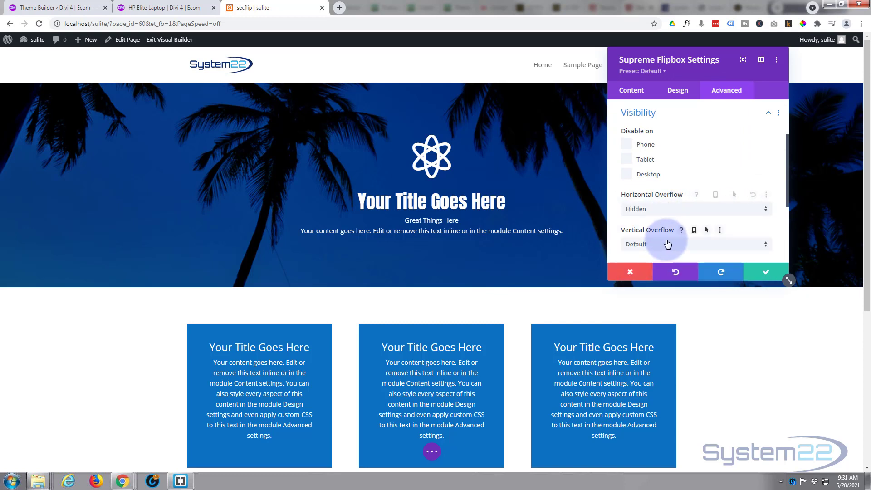
pyautogui.click(668, 244)
pyautogui.click(669, 299)
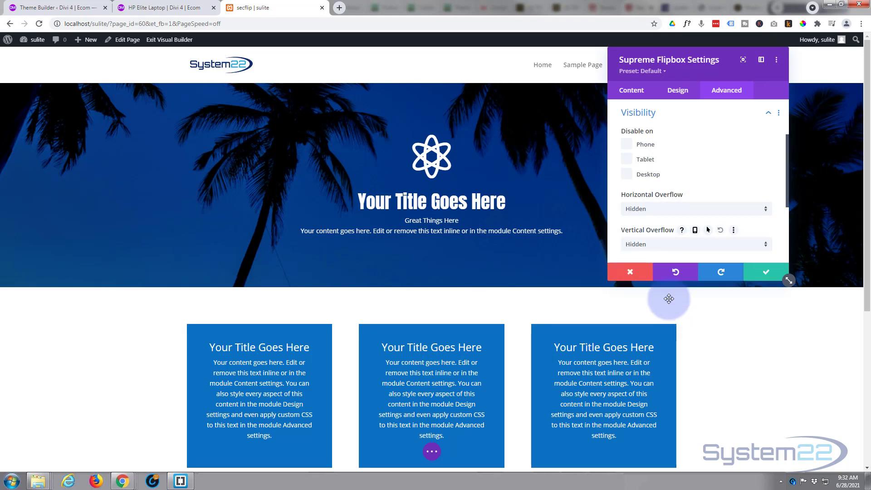
pyautogui.click(767, 272)
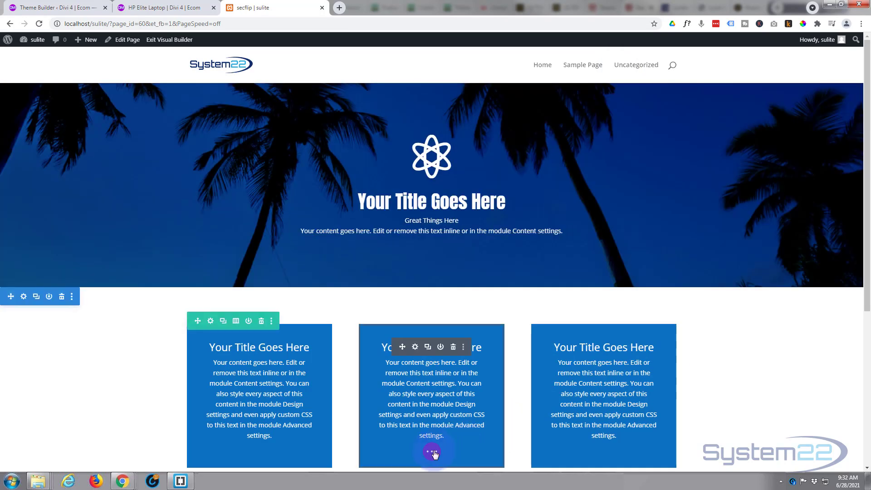
# Save the draft again, leave the visual builder and test the header's flip effect on the live page.
pyautogui.click(433, 452)
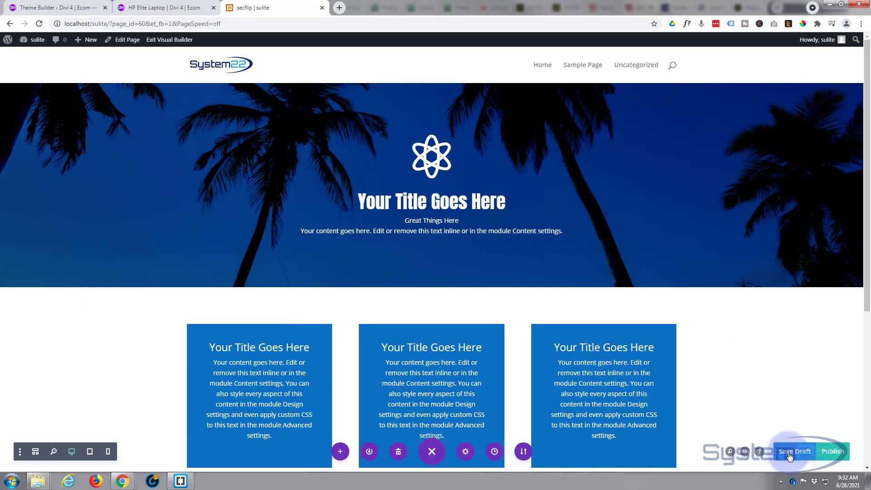
pyautogui.click(790, 455)
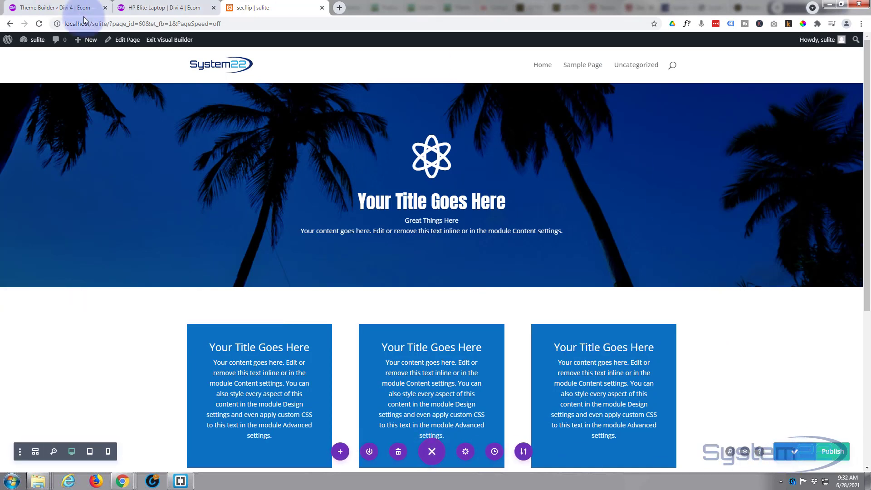
pyautogui.click(159, 40)
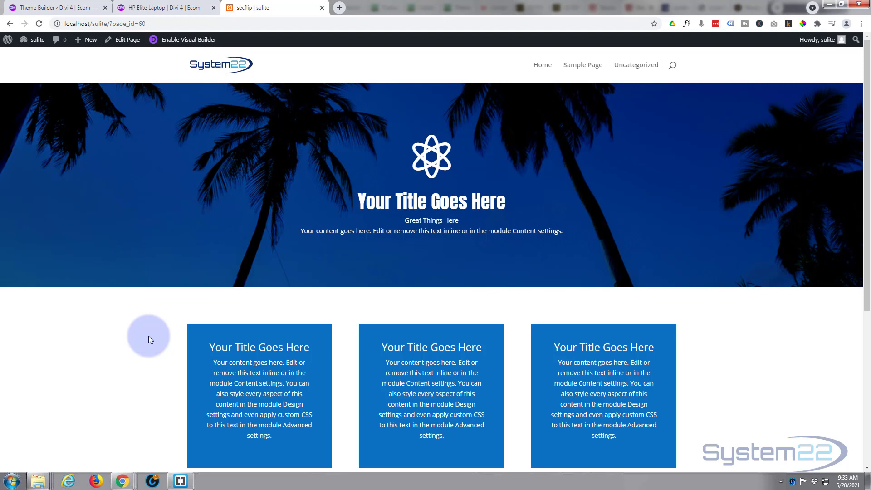
pyautogui.moveTo(286, 251)
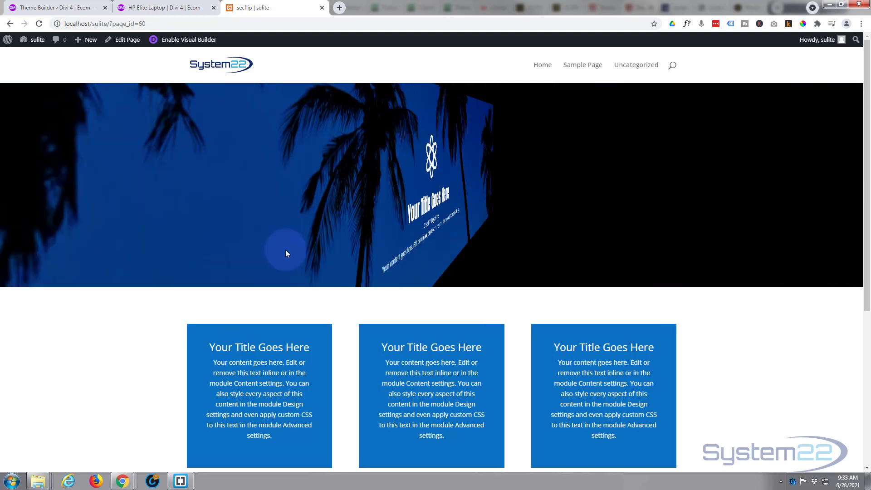